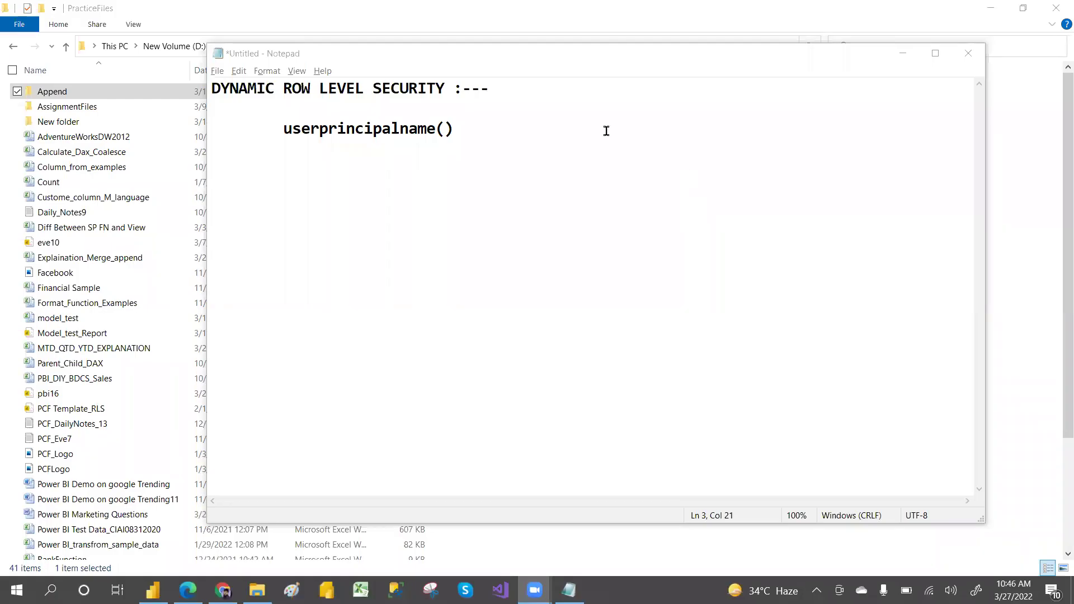
Underline the DYNAMIC ROW LEVEL SECURITY heading with dashes and add the indented note 'TO RESTRICT DATA DYNAMICALLY RUN'
{"action": "left_click", "coordinate": [491, 92]}
{"action": "key", "text": "Down"}
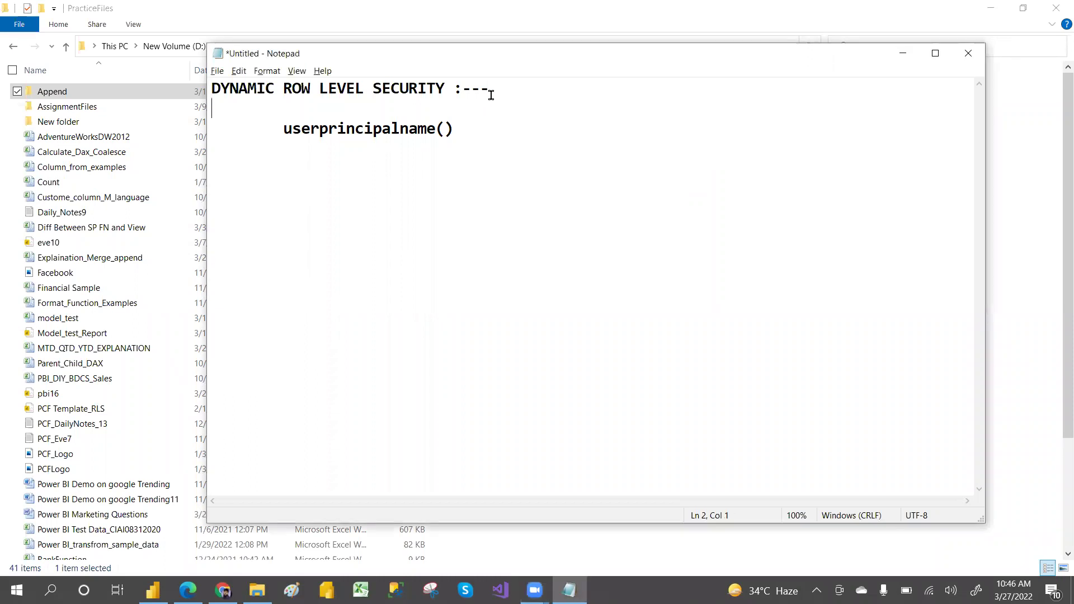
{"action": "type", "text": "----------------------------"}
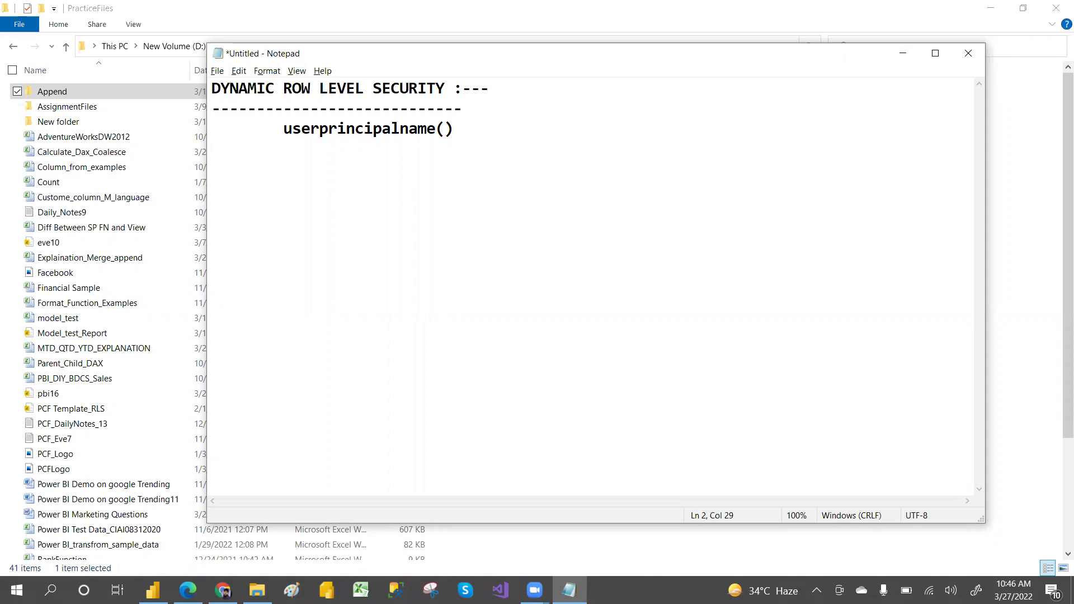
{"action": "key", "text": "Return"}
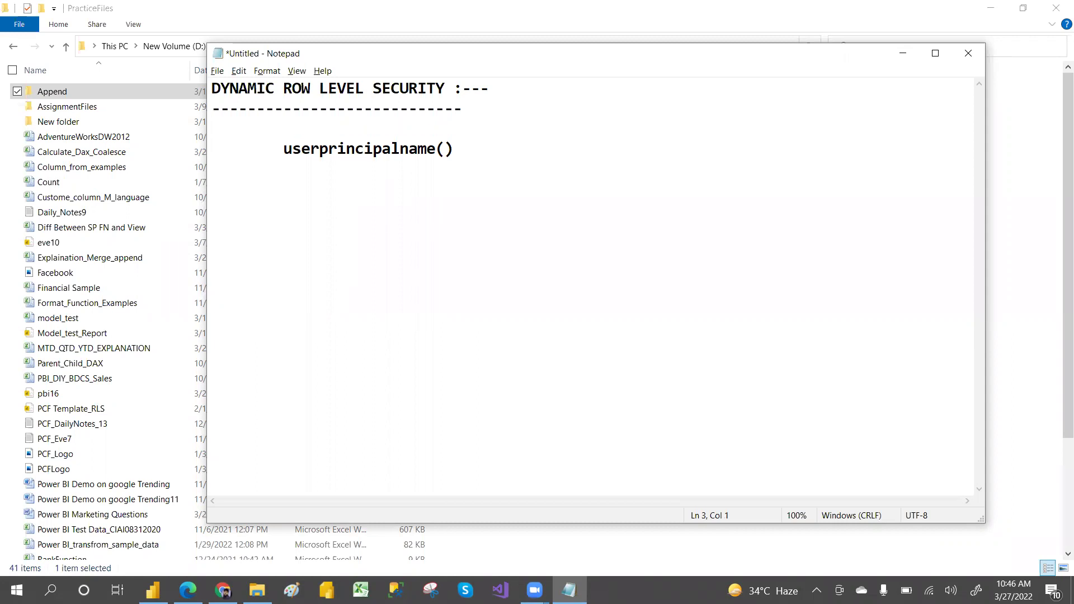
{"action": "key", "text": "Tab"}
{"action": "key", "text": "Tab"}
{"action": "key", "text": "Tab"}
{"action": "type", "text": "TO RESTRI"}
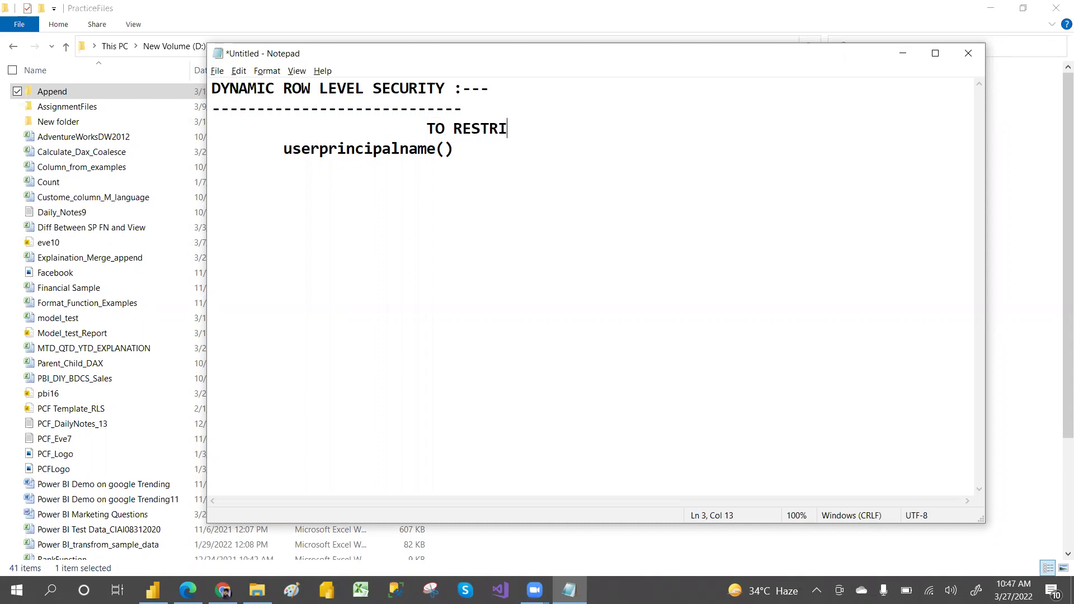
{"action": "type", "text": "CT D"}
{"action": "type", "text": "ATA DYNAM"}
{"action": "type", "text": "IC"}
{"action": "key", "text": "BackSpace"}
{"action": "key", "text": "BackSpace"}
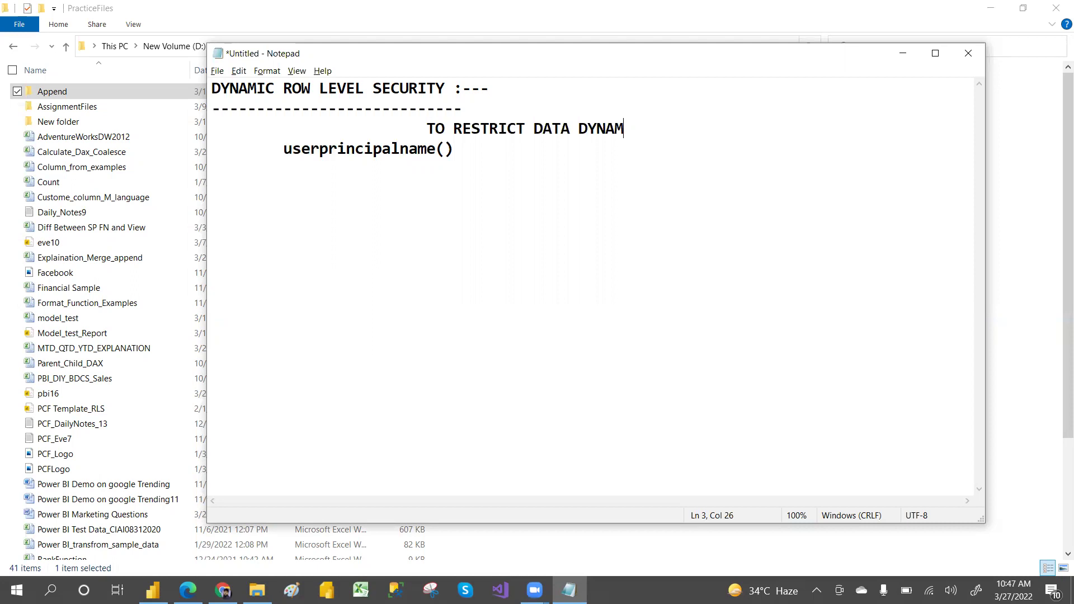
{"action": "type", "text": "ICALLY RUN"}
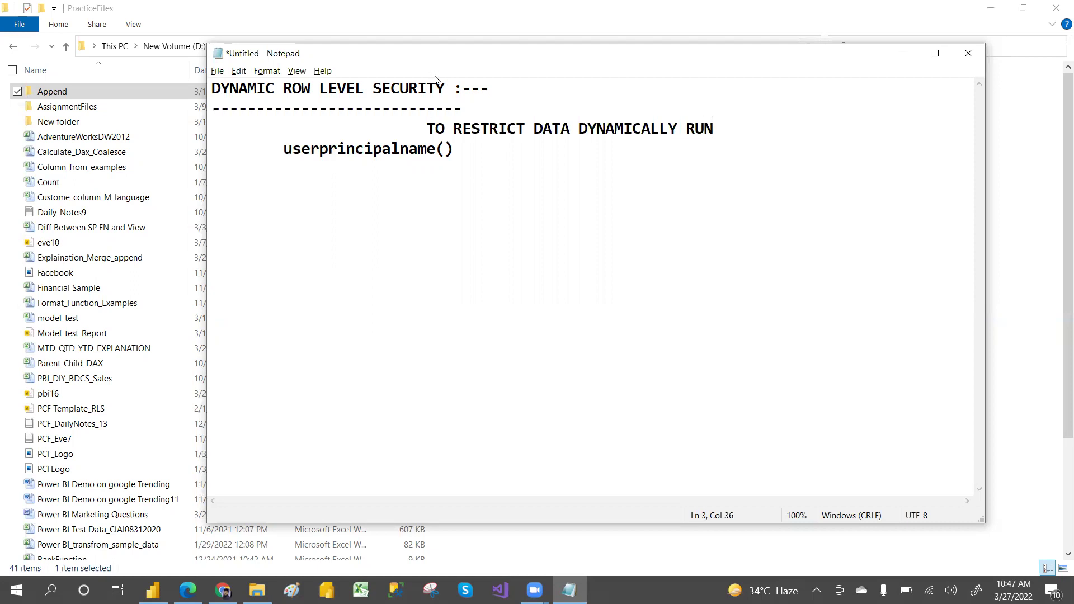
Add an indented '1) STATIC' line directly below the dashes
{"action": "left_click", "coordinate": [468, 106]}
{"action": "key", "text": "Return"}
{"action": "key", "text": "Tab"}
{"action": "type", "text": "1) STATIC"}
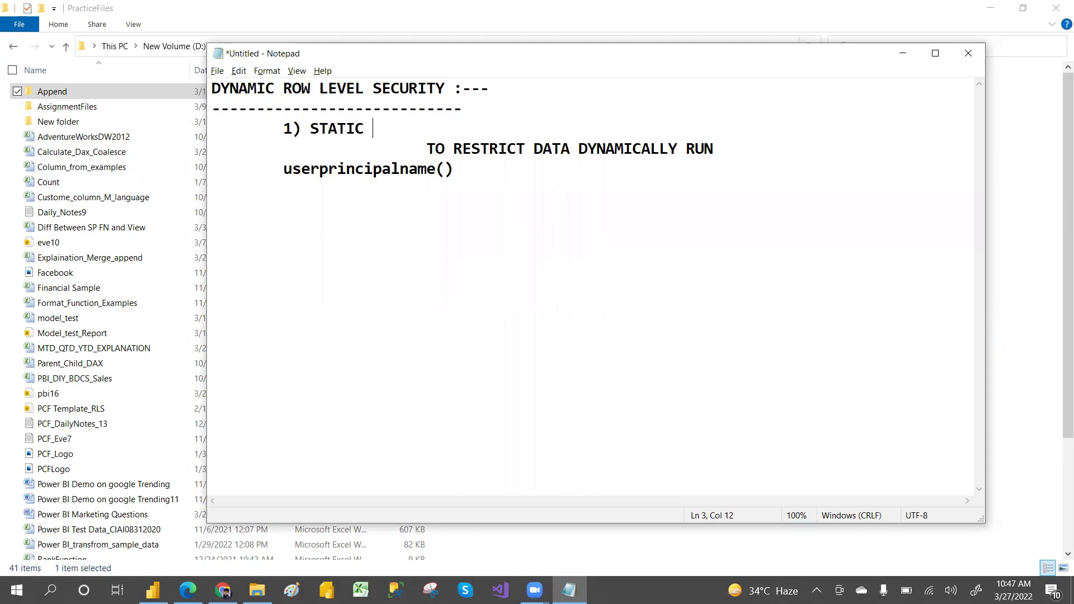
Complete the first list item so it reads '1) STATIC RLS'
{"action": "key", "text": "Return"}
{"action": "key", "text": "Tab"}
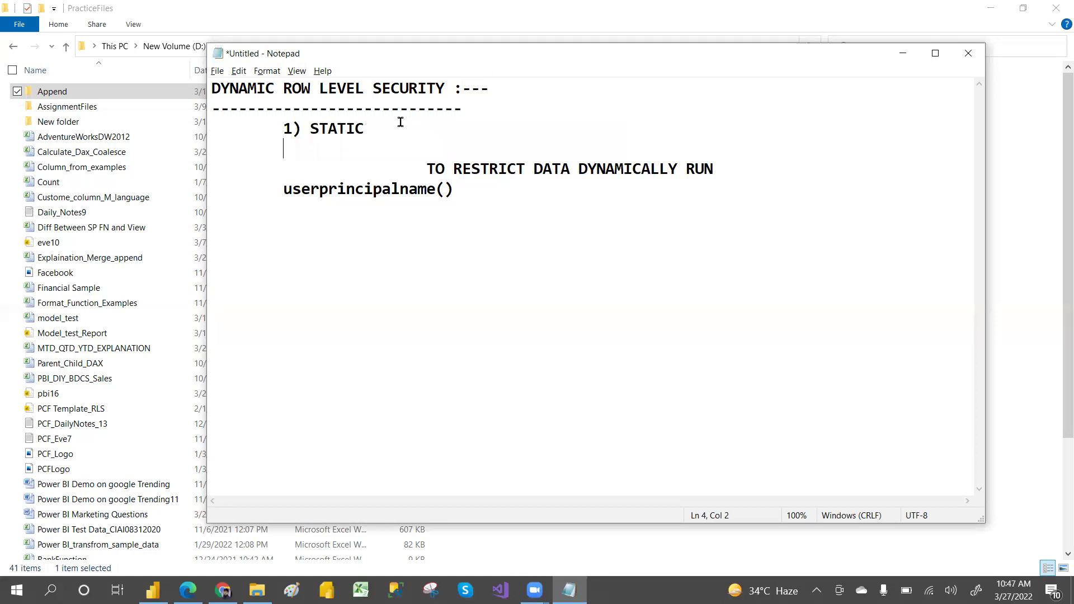
{"action": "key", "text": "Up"}
{"action": "key", "text": "End"}
{"action": "type", "text": "RLS"}
Add an indented '2)' item below it, removing the misspelled 'DYNAIC'
{"action": "key", "text": "Return"}
{"action": "key", "text": "Tab"}
{"action": "type", "text": "2) "}
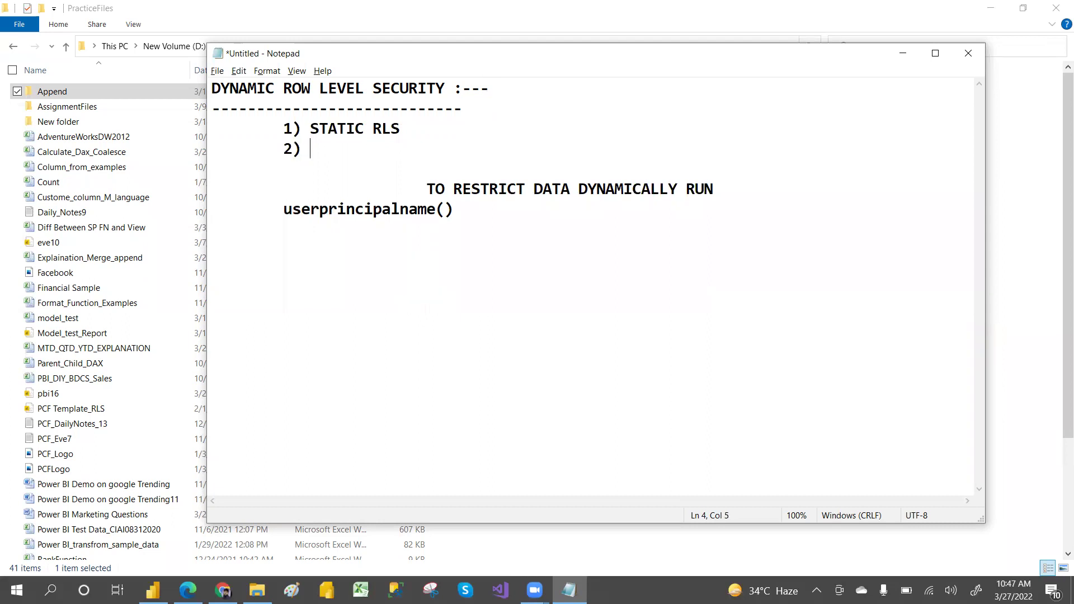
{"action": "type", "text": "DYNAIC"}
{"action": "key", "text": "BackSpace"}
{"action": "key", "text": "BackSpace"}
{"action": "key", "text": "BackSpace"}
{"action": "key", "text": "BackSpace"}
{"action": "key", "text": "BackSpace"}
{"action": "key", "text": "BackSpace"}
Move the 'TO RESTRICT DATA DYNAMICALLY RUN' line to the left margin
{"action": "left_click", "coordinate": [422, 187]}
{"action": "key", "text": "BackSpace"}
{"action": "key", "text": "BackSpace"}
{"action": "key", "text": "BackSpace"}
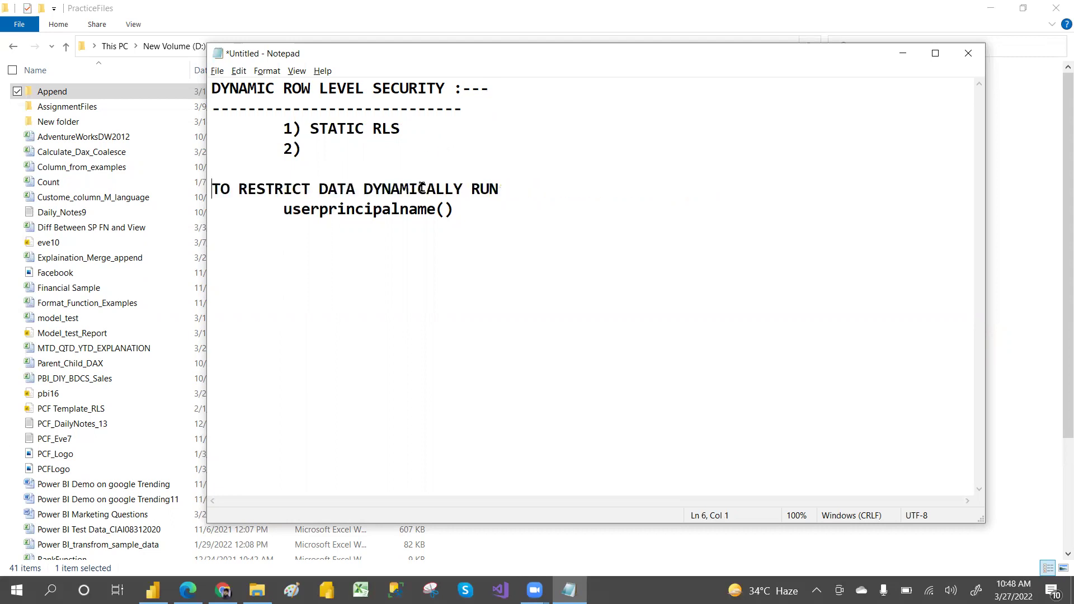
{"action": "left_click_drag", "start_coordinate": [283, 210], "coordinate": [462, 209]}
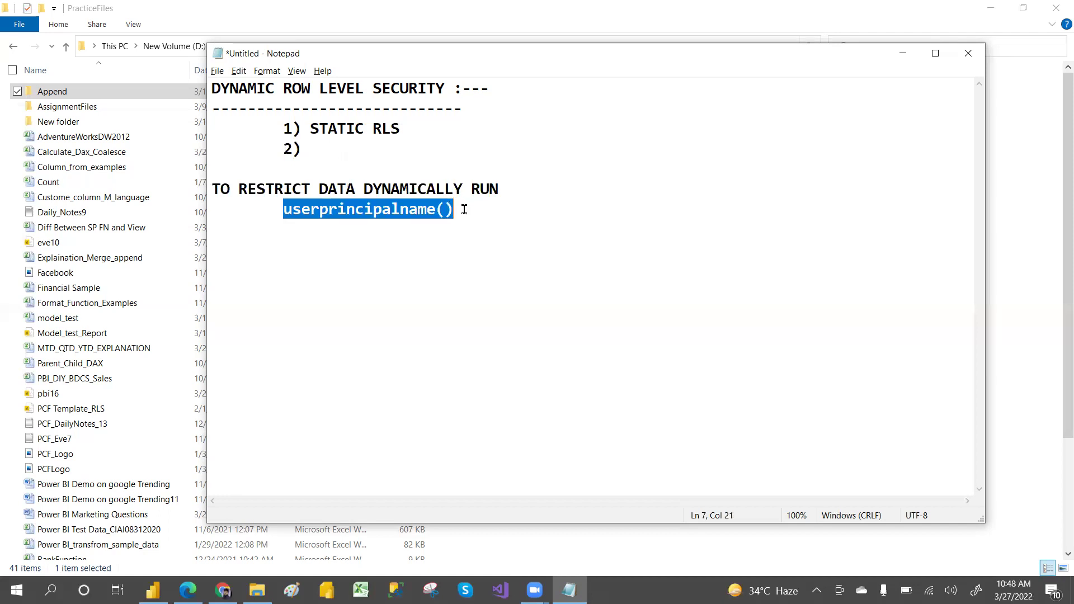
{"action": "left_click_drag", "start_coordinate": [220, 187], "coordinate": [483, 188]}
{"action": "left_click_drag", "start_coordinate": [268, 212], "coordinate": [463, 209]}
{"action": "left_click", "coordinate": [466, 213]}
Add ISMANAGER and OR lines below userprincipalname(), then delete them again
{"action": "key", "text": "Return"}
{"action": "key", "text": "Return"}
{"action": "key", "text": "Return"}
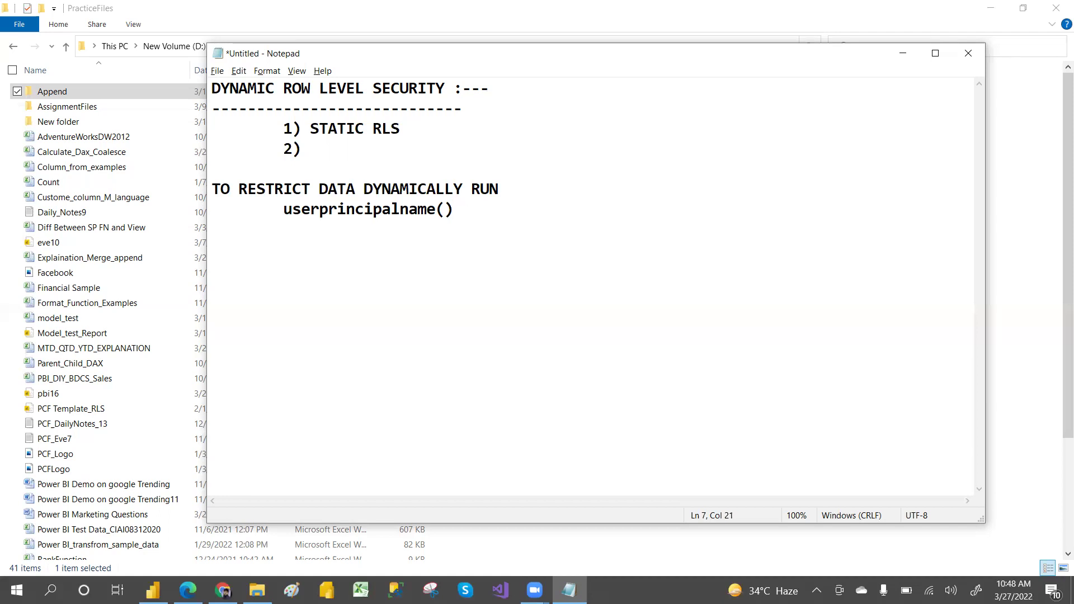
{"action": "type", "text": "ISMANAGER"}
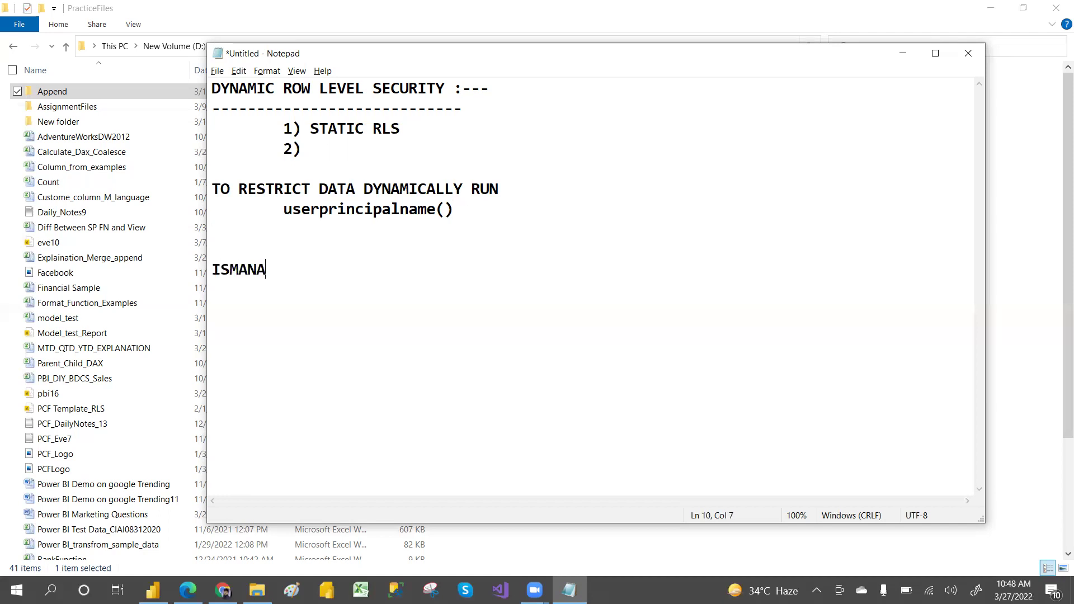
{"action": "key", "text": "Return"}
{"action": "key", "text": "Return"}
{"action": "type", "text": "OR"}
{"action": "key", "text": "shift+Up"}
{"action": "key", "text": "shift+Up"}
{"action": "key", "text": "shift+Up"}
{"action": "key", "text": "Delete"}
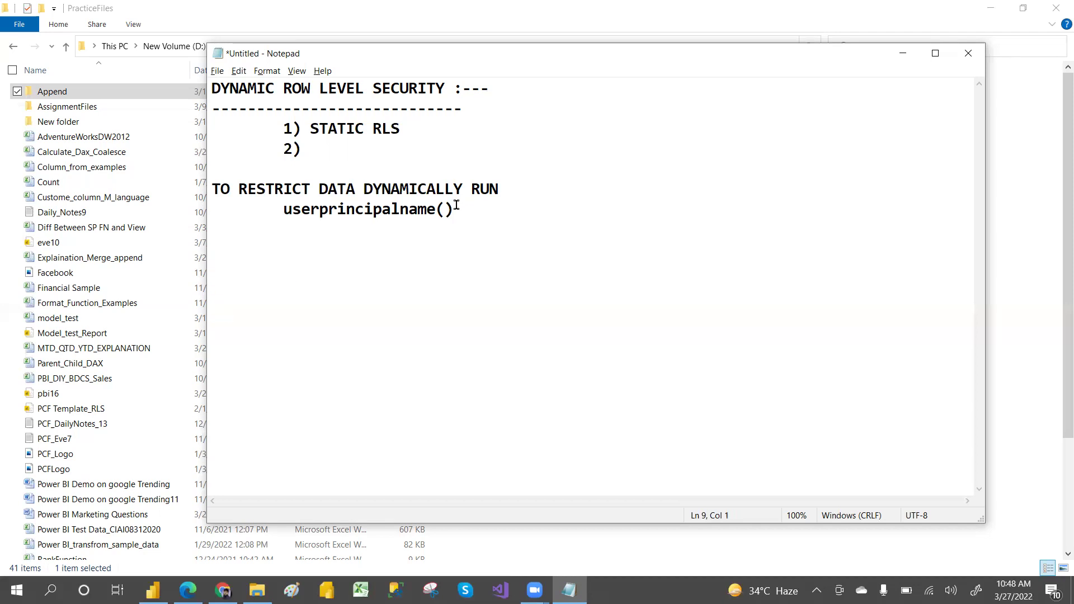
Insert an indented blank line after '1) STATIC RLS'
{"action": "left_click_drag", "start_coordinate": [214, 188], "coordinate": [491, 207]}
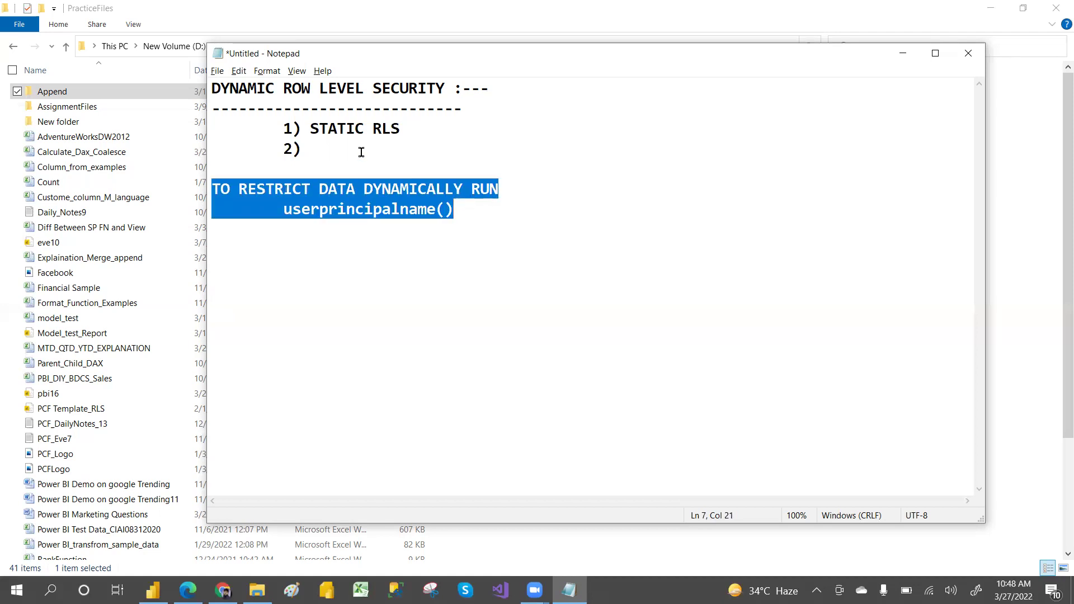
{"action": "left_click_drag", "start_coordinate": [283, 128], "coordinate": [407, 120]}
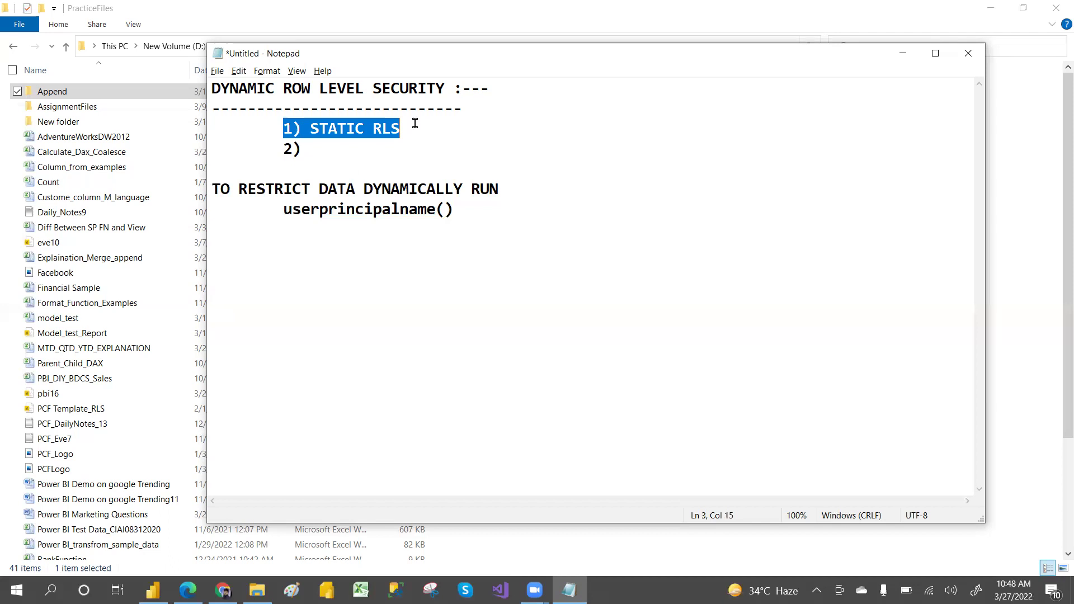
{"action": "left_click", "coordinate": [415, 123]}
{"action": "key", "text": "Return"}
{"action": "key", "text": "Tab"}
{"action": "key", "text": "Tab"}
{"action": "type", "text": "TO"}
{"action": "key", "text": "BackSpace"}
{"action": "key", "text": "BackSpace"}
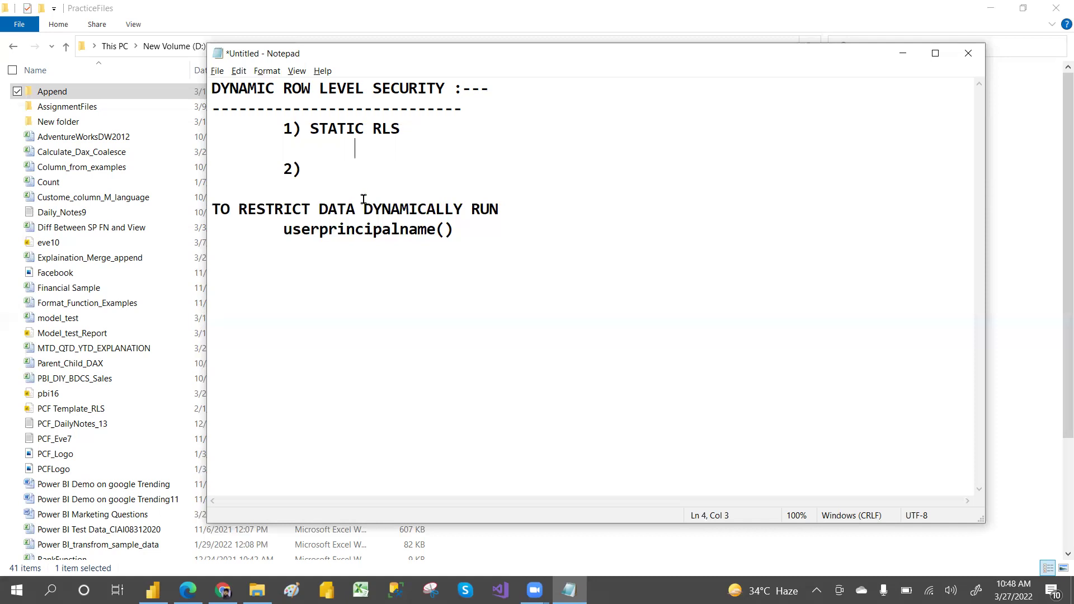
Highlight the TO RESTRICT and userprincipalname() text, then switch to Power BI Desktop
{"action": "left_click_drag", "start_coordinate": [279, 231], "coordinate": [457, 235]}
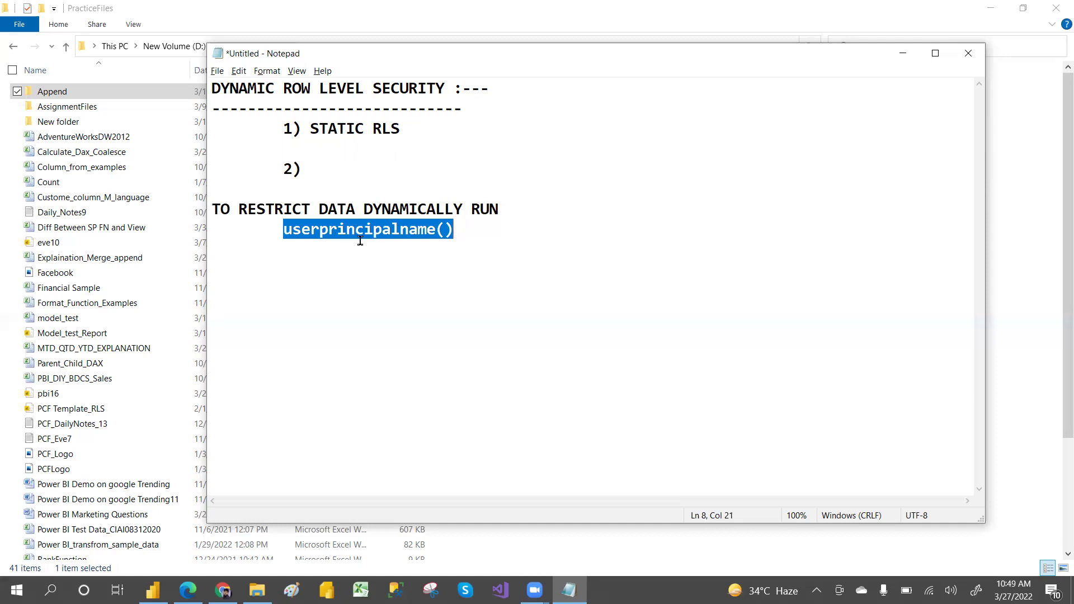
{"action": "left_click", "coordinate": [321, 242]}
{"action": "left_click_drag", "start_coordinate": [221, 210], "coordinate": [455, 230]}
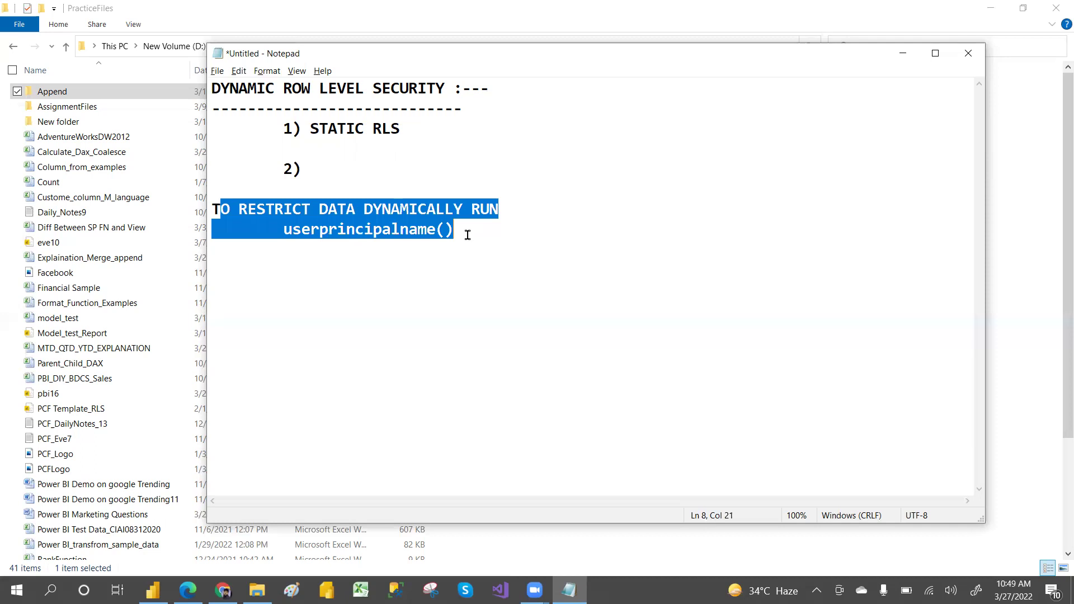
{"action": "key", "text": "alt+Tab"}
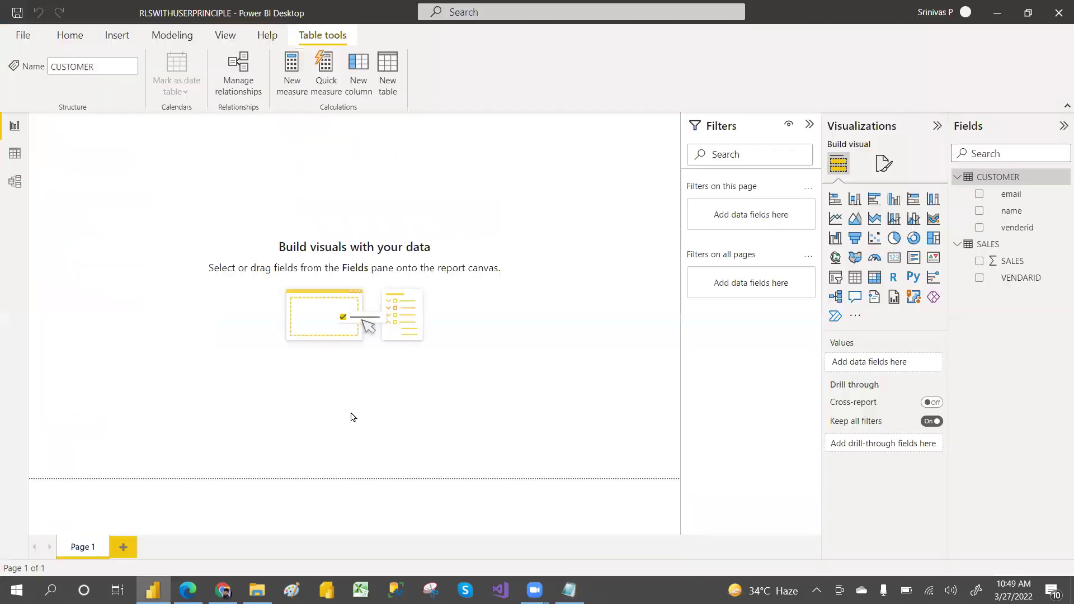
Show the CUSTOMER table in Data view and inspect its venderid, name and email columns
{"action": "left_click", "coordinate": [14, 153]}
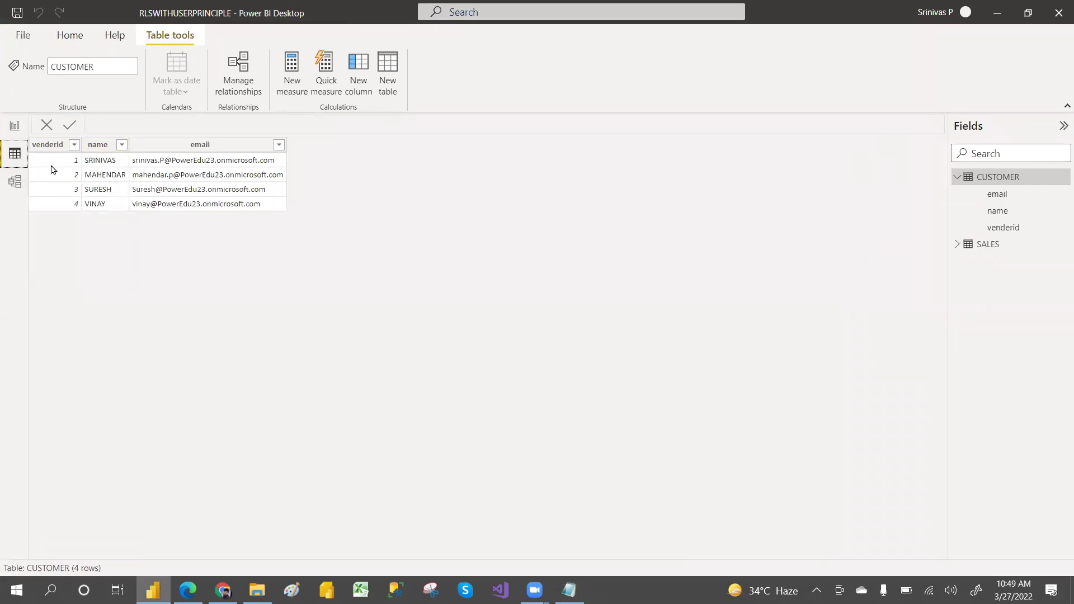
{"action": "left_click", "coordinate": [49, 147]}
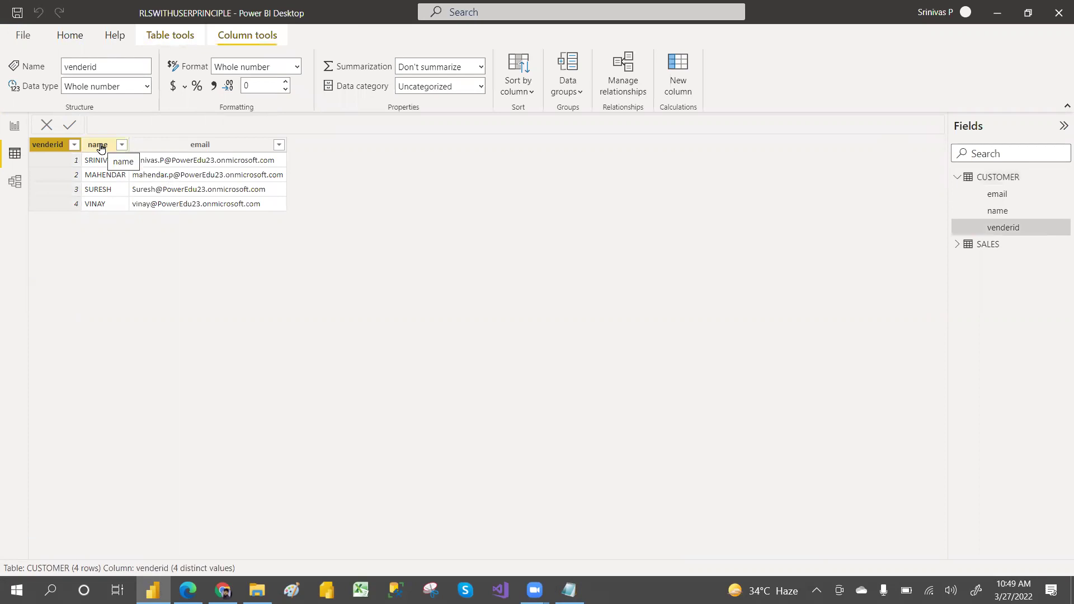
{"action": "left_click", "coordinate": [97, 145]}
{"action": "left_click", "coordinate": [187, 149]}
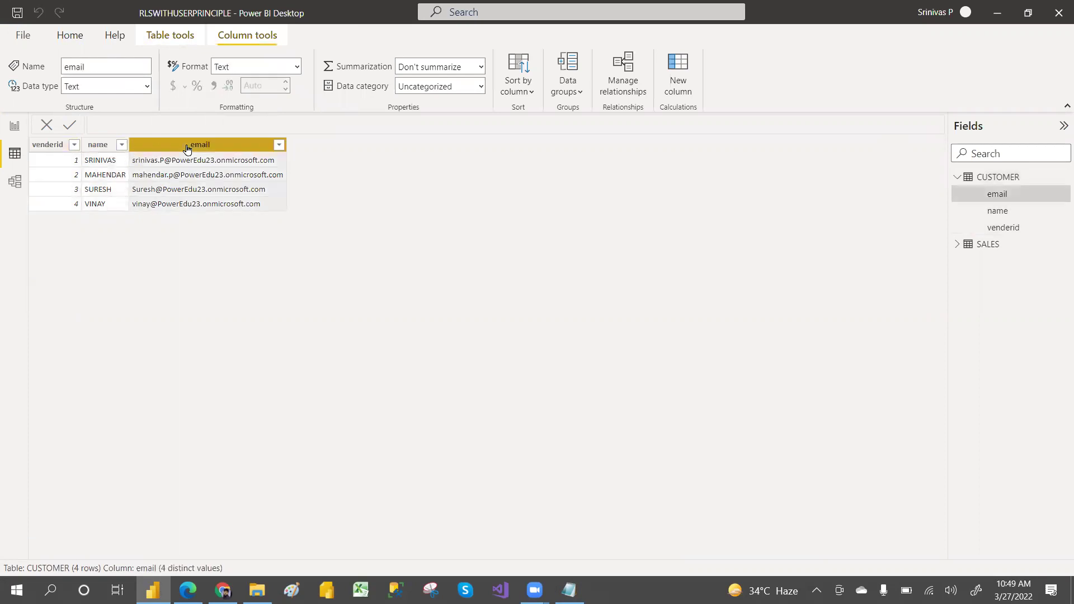
{"action": "left_click", "coordinate": [48, 148]}
{"action": "left_click", "coordinate": [98, 146]}
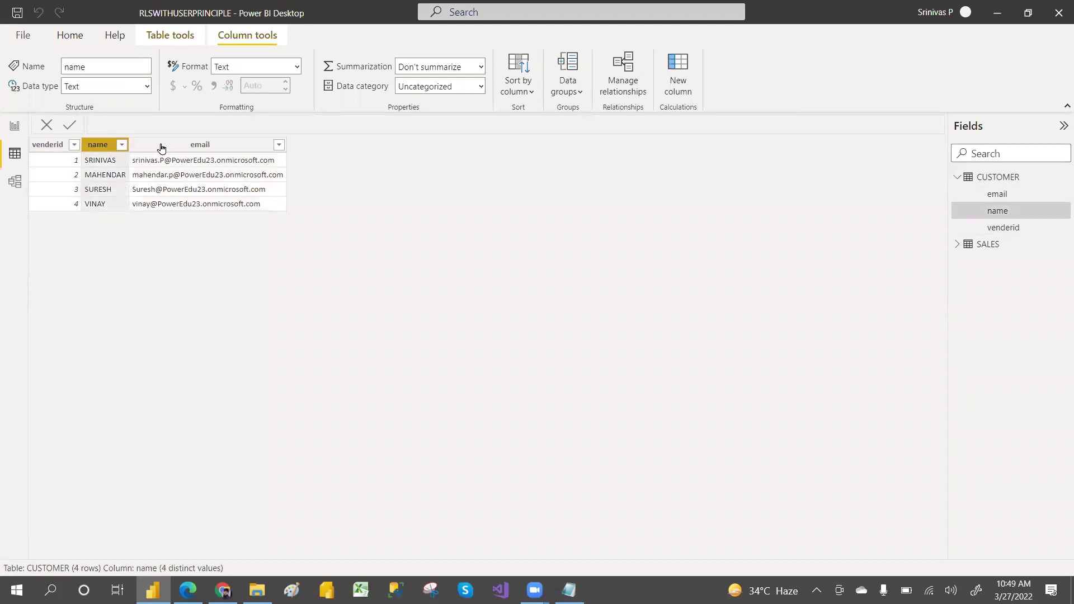
{"action": "left_click", "coordinate": [174, 149]}
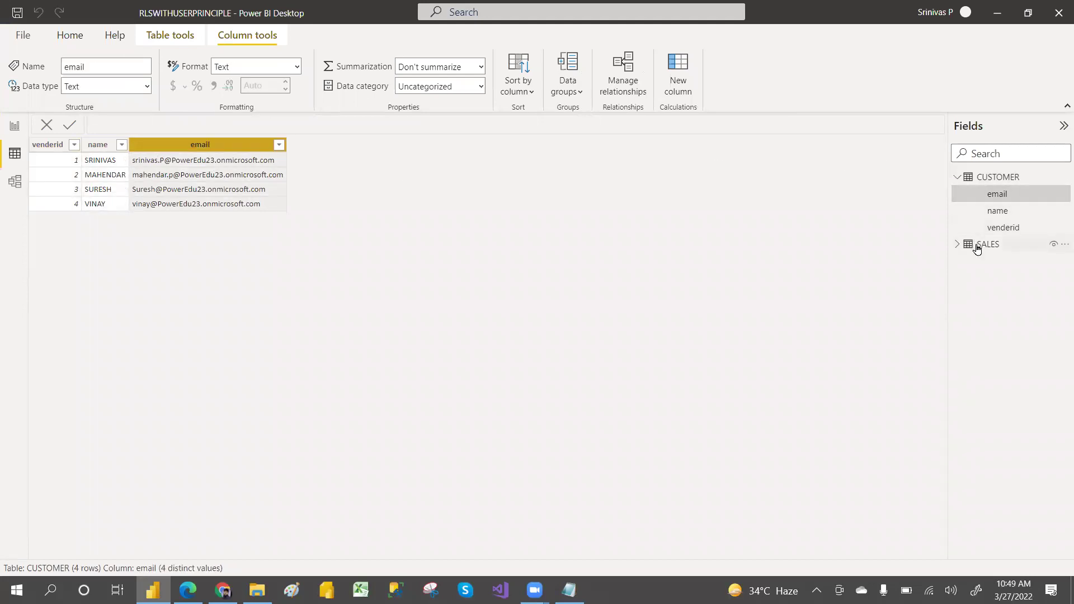
{"action": "left_click", "coordinate": [980, 245]}
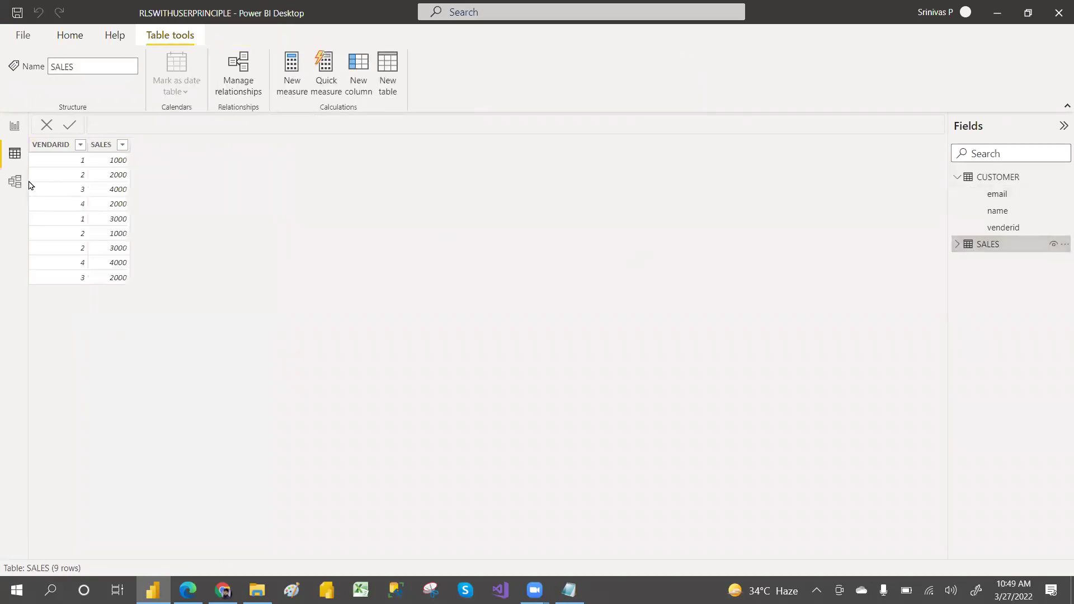
Inspect the SALES table's VENDARID and SALES columns and the CUSTOMER–SALES relationship, then return to Report view
{"action": "left_click", "coordinate": [49, 147]}
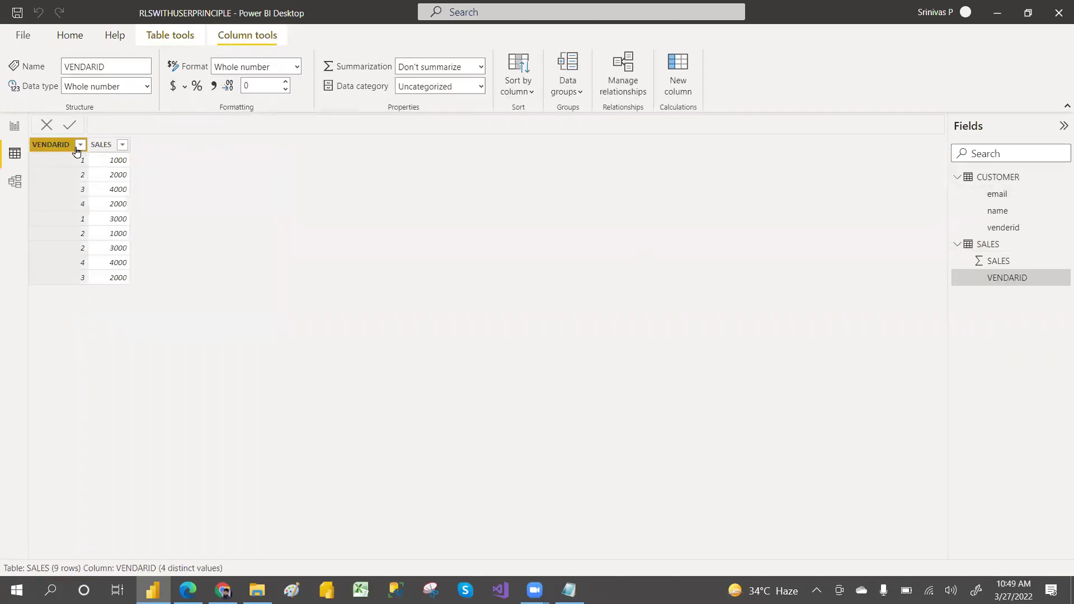
{"action": "left_click", "coordinate": [98, 146]}
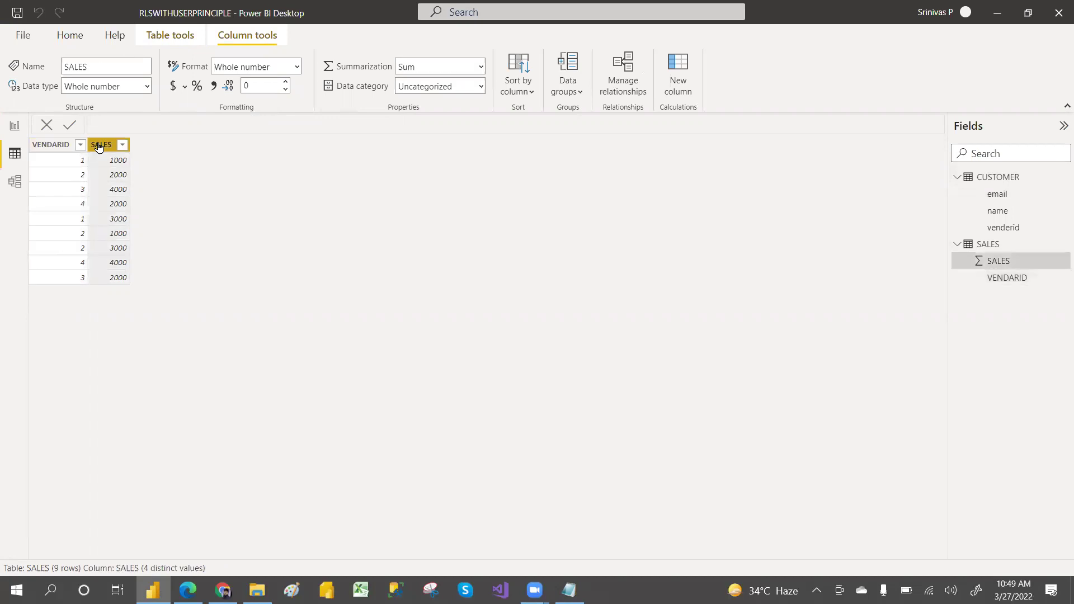
{"action": "left_click", "coordinate": [51, 146]}
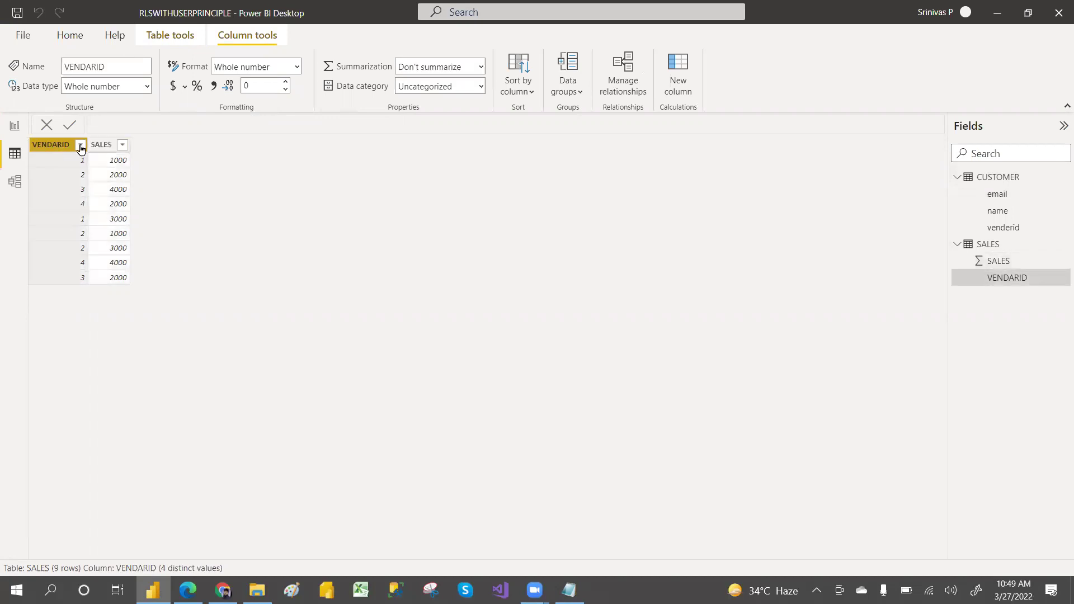
{"action": "left_click", "coordinate": [103, 146]}
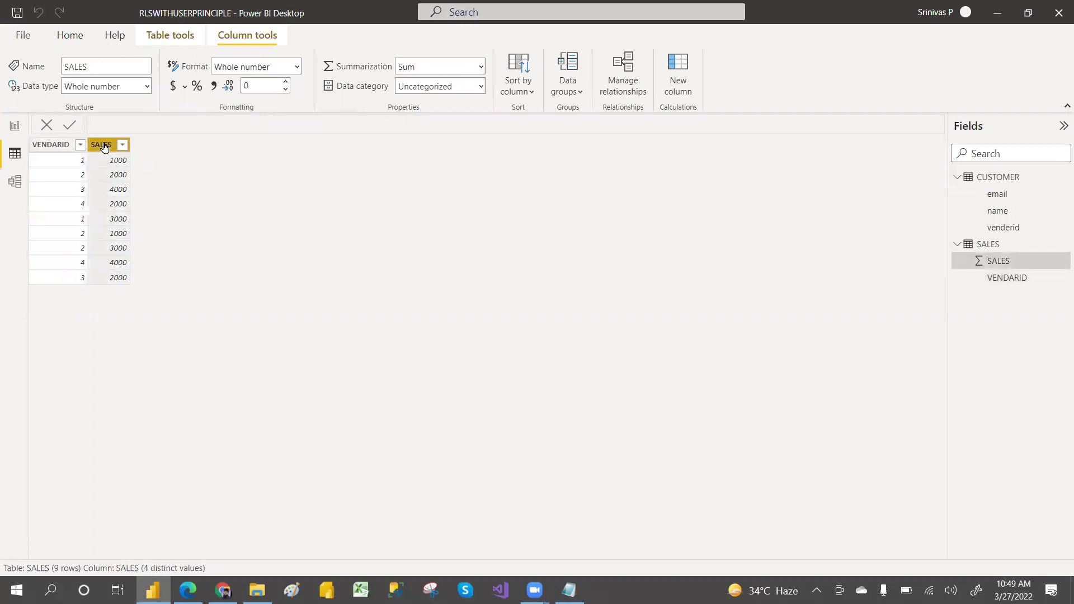
{"action": "left_click", "coordinate": [12, 184]}
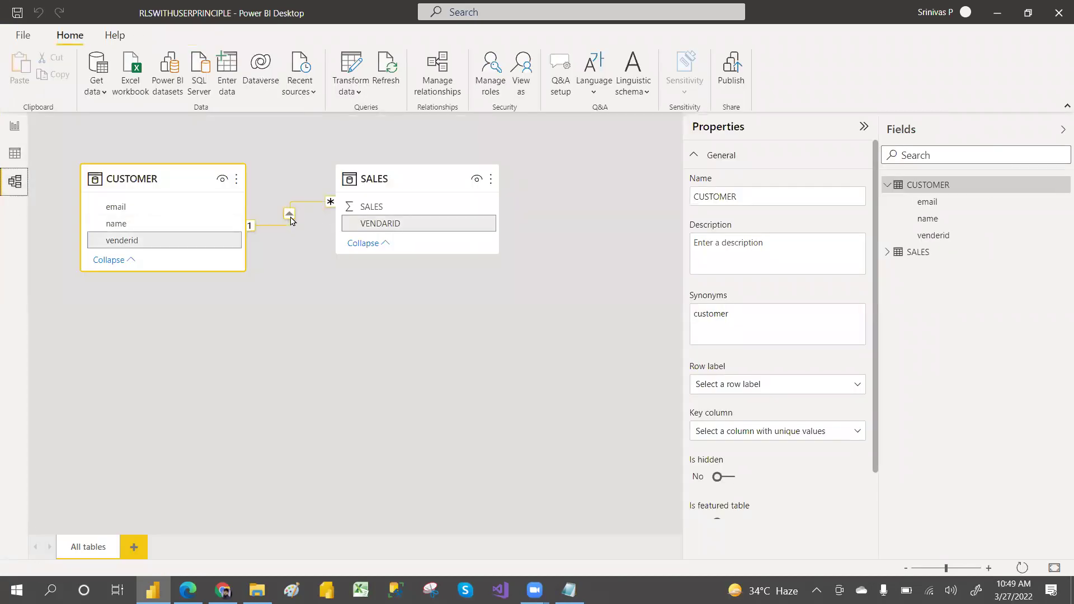
{"action": "left_click", "coordinate": [15, 128]}
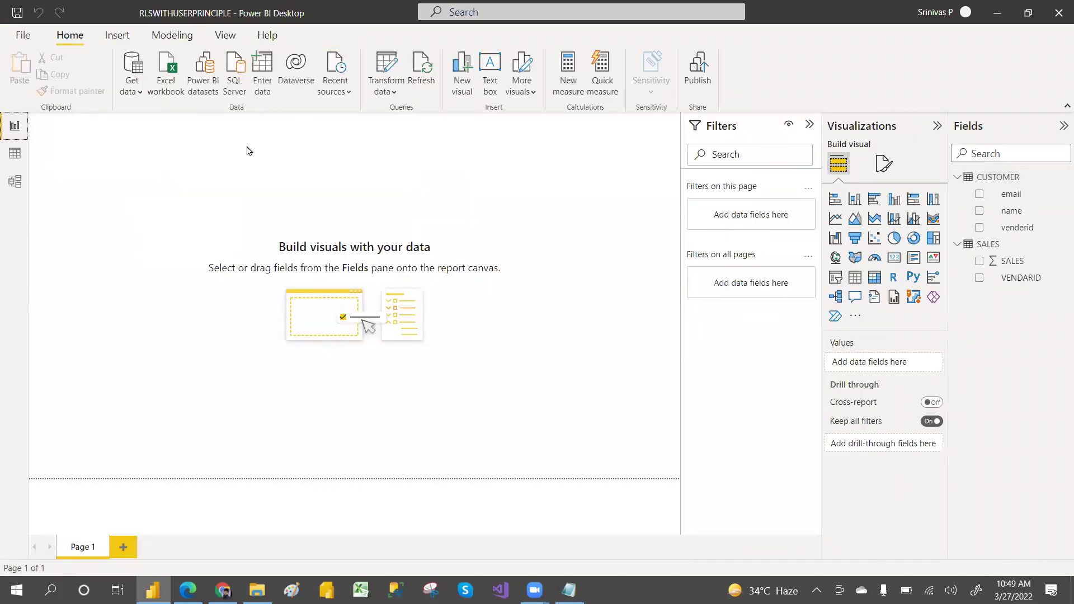
Delete the existing USER role in Manage roles and save
{"action": "left_click", "coordinate": [155, 34]}
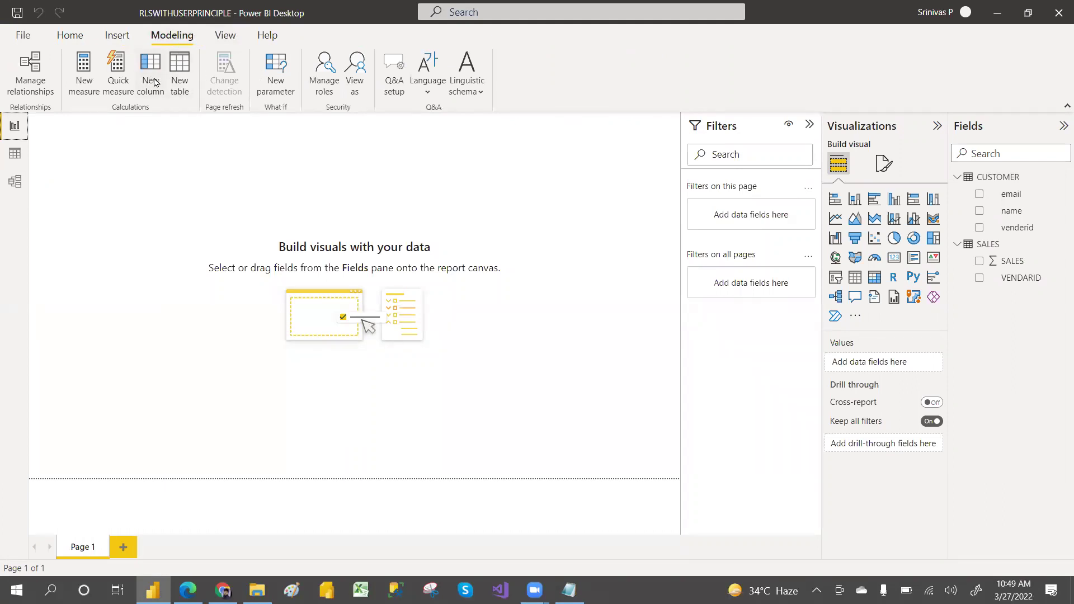
{"action": "left_click", "coordinate": [329, 73]}
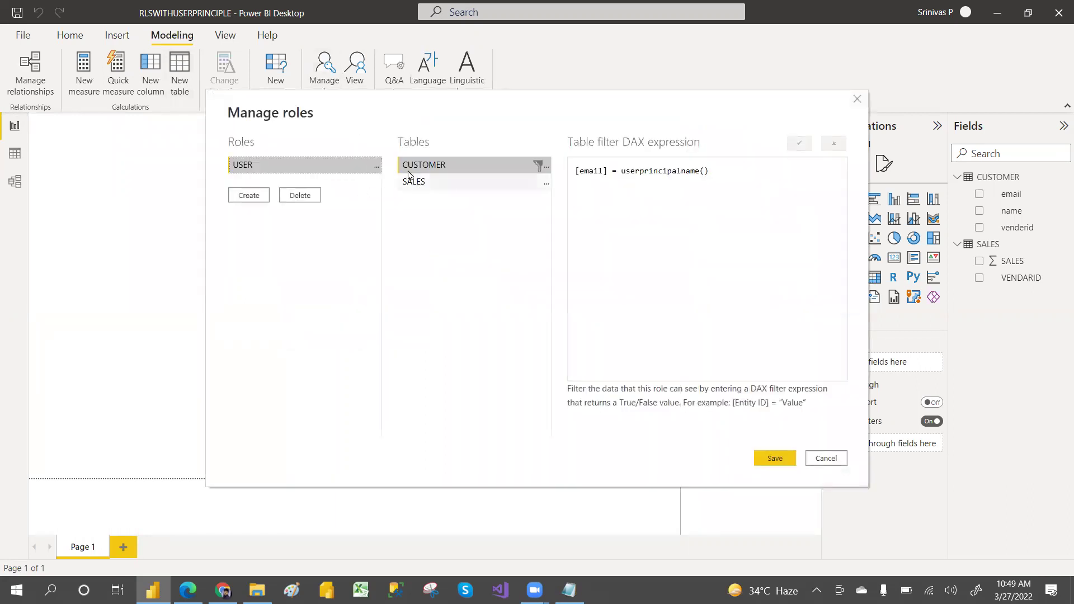
{"action": "left_click", "coordinate": [376, 166]}
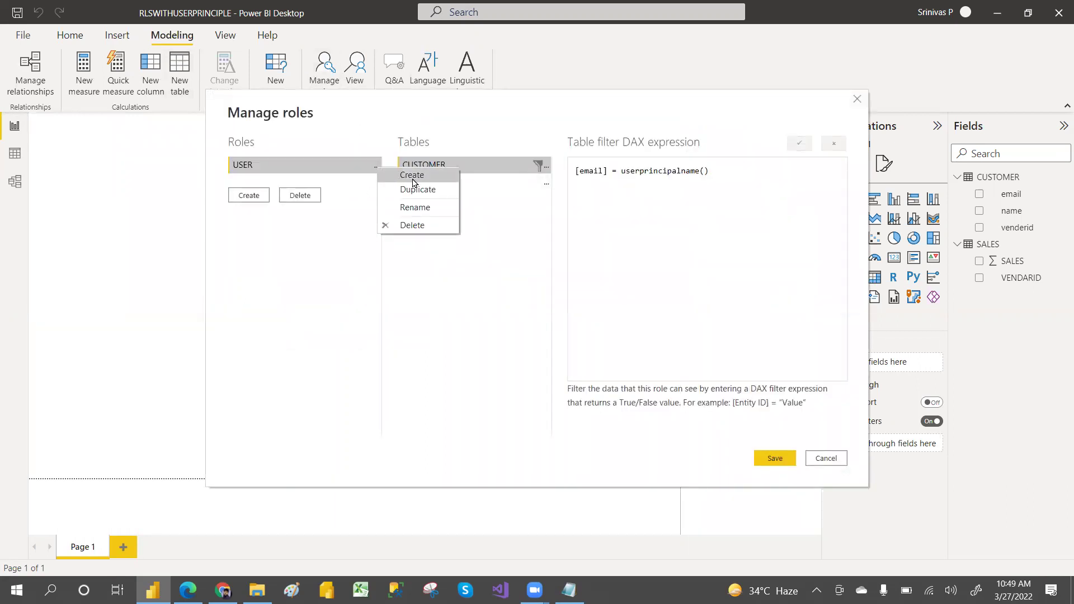
{"action": "left_click", "coordinate": [413, 225]}
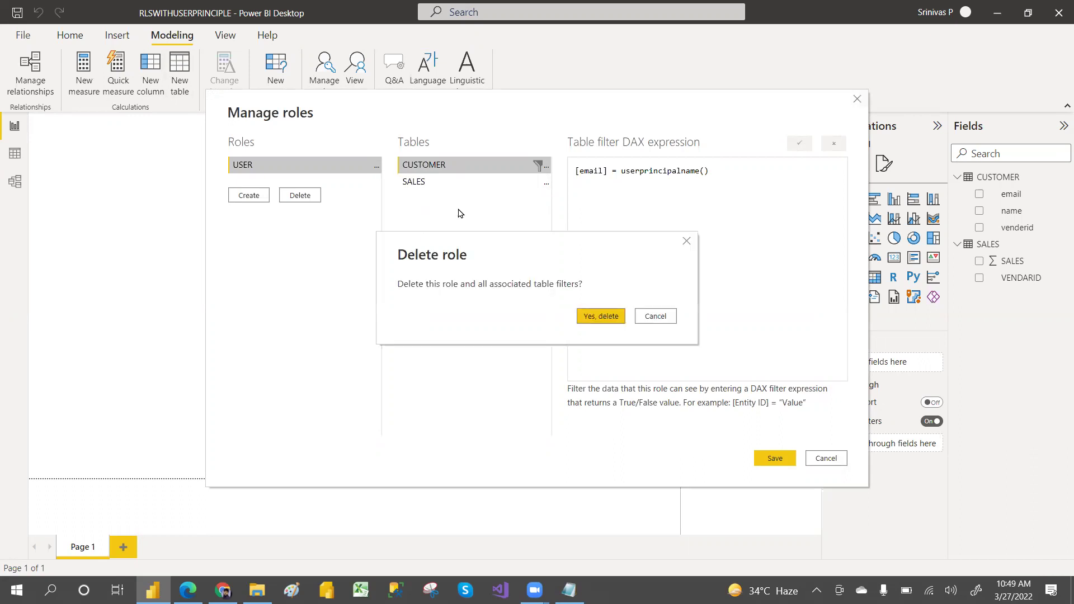
{"action": "left_click", "coordinate": [603, 318]}
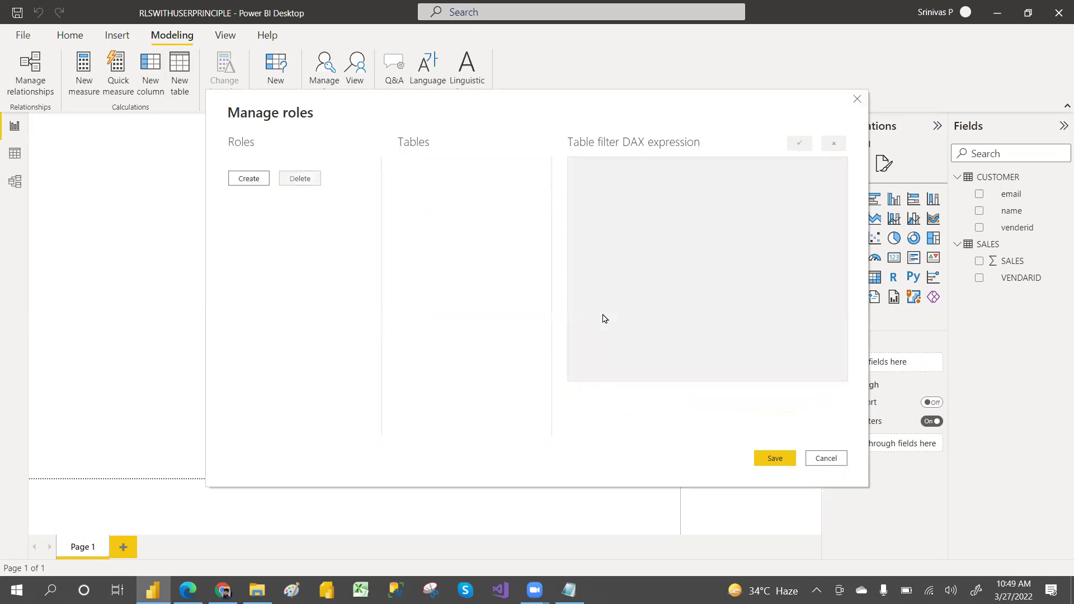
{"action": "left_click", "coordinate": [775, 459]}
Create a new security role and name it USER
{"action": "left_click", "coordinate": [320, 69]}
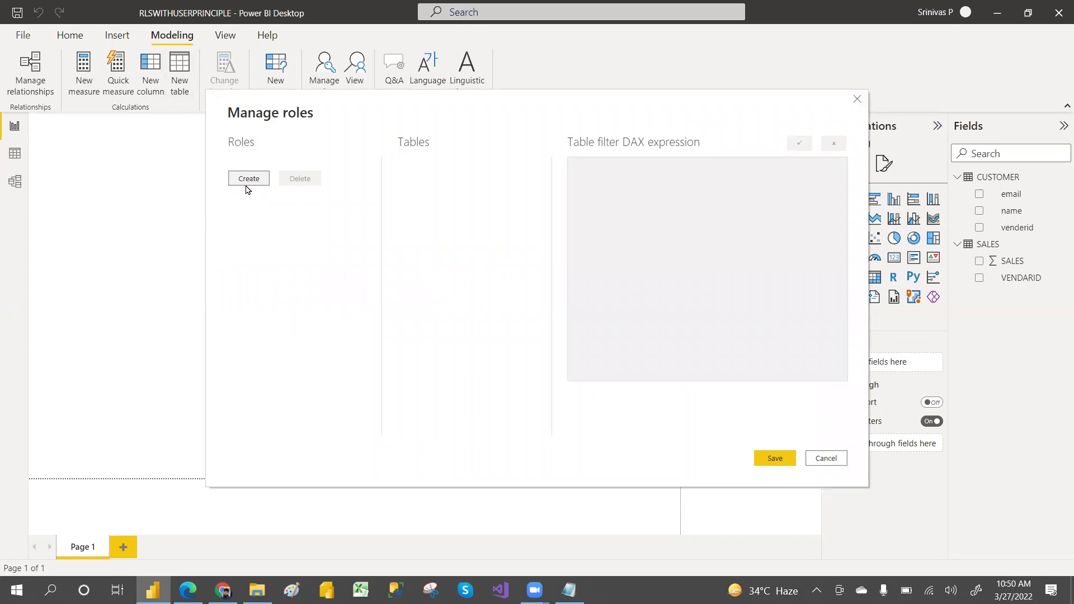
{"action": "left_click", "coordinate": [243, 180]}
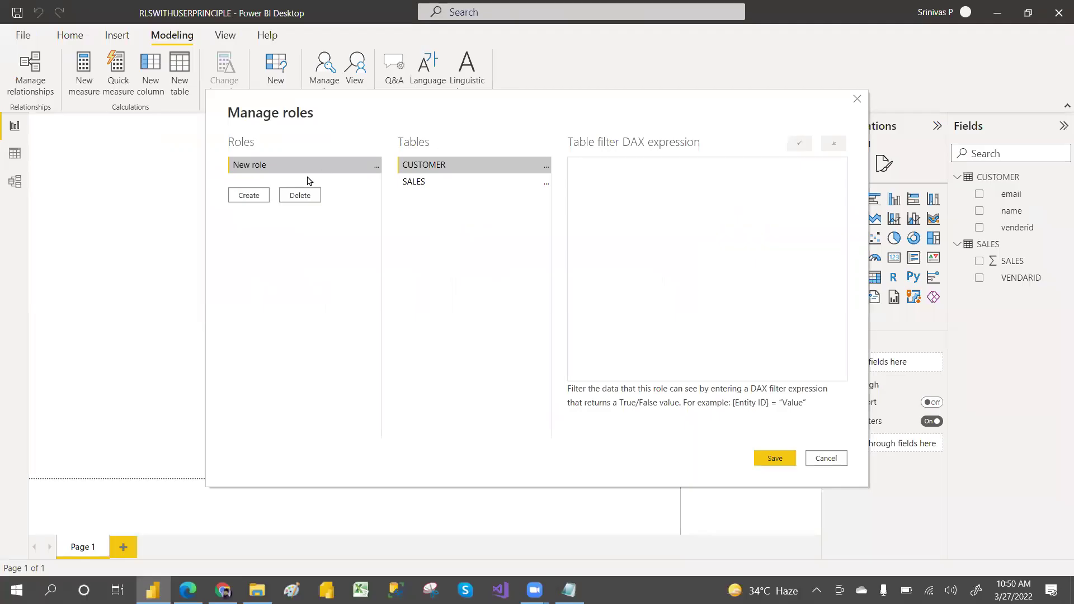
{"action": "double_click", "coordinate": [284, 167]}
{"action": "type", "text": "USER"}
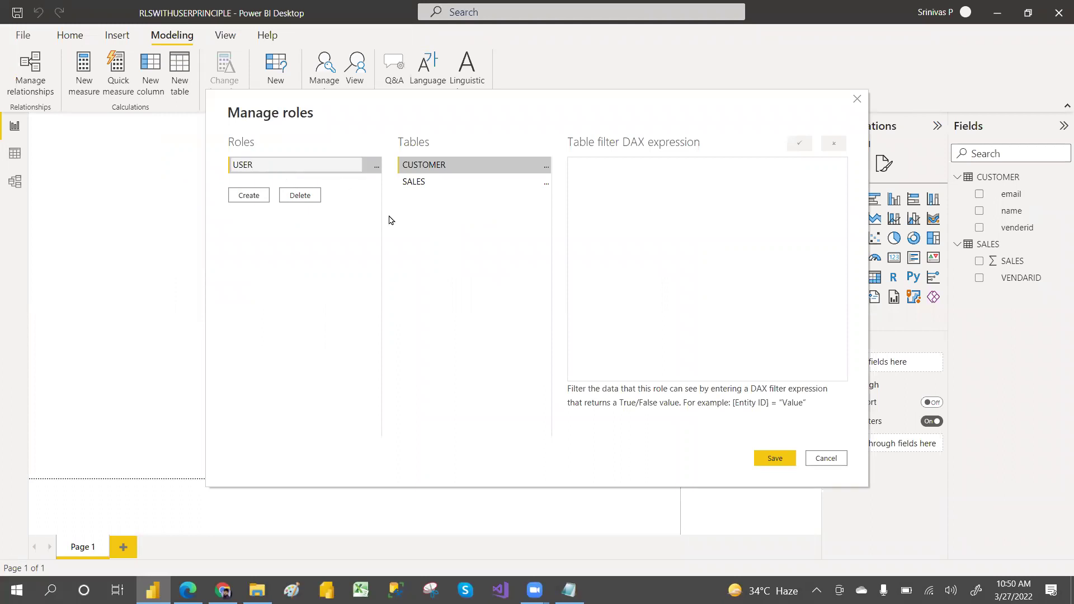
{"action": "key", "text": "Return"}
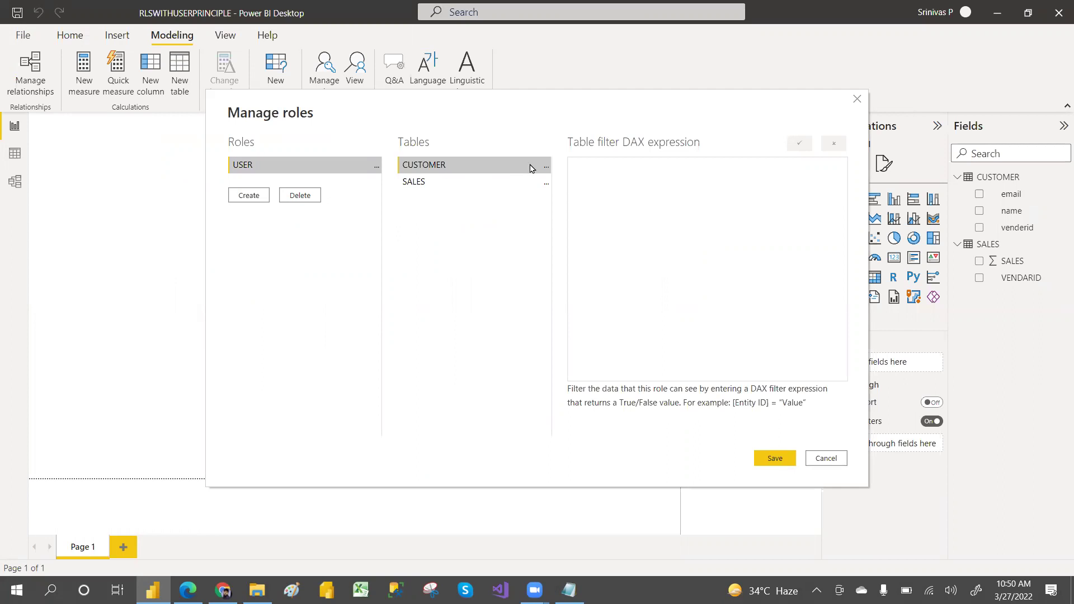
Give the USER role a CUSTOMER filter [email] = userprincipalname(), copied from Notepad, and save it
{"action": "left_click", "coordinate": [546, 167]}
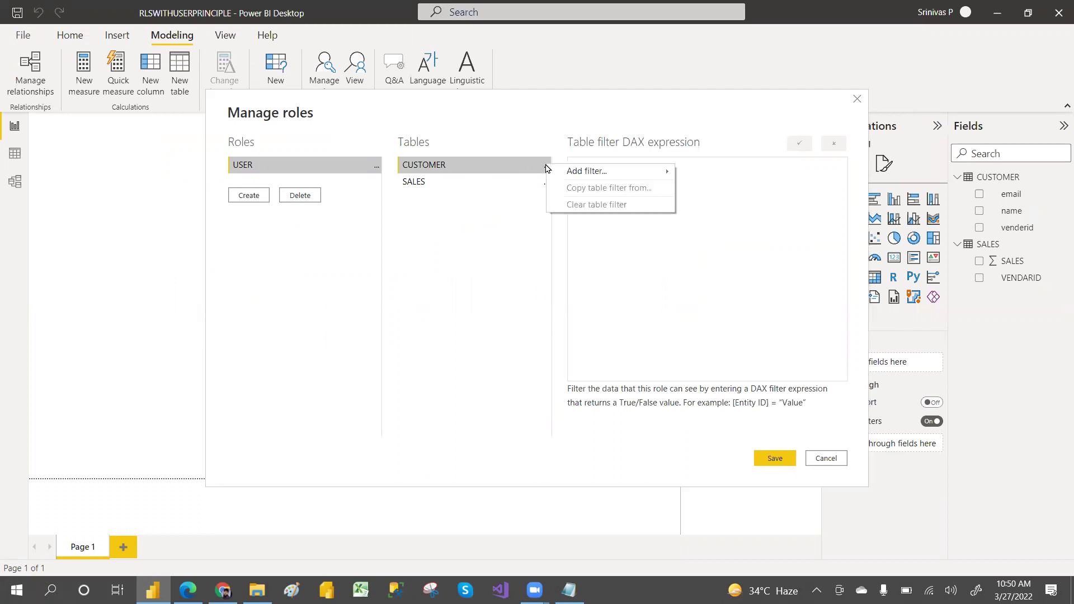
{"action": "mouse_move", "coordinate": [588, 172]}
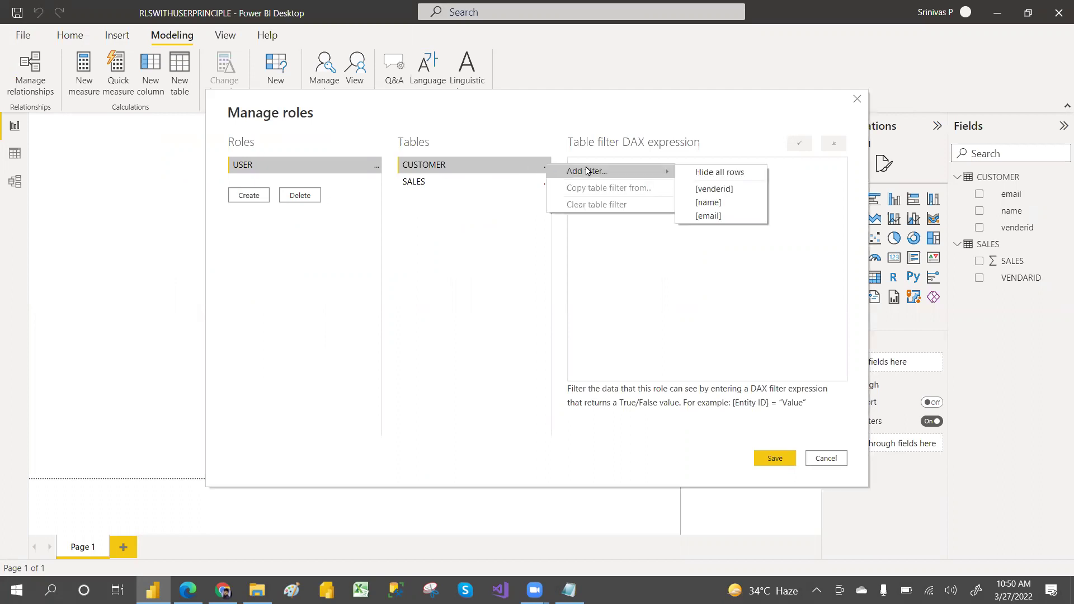
{"action": "left_click", "coordinate": [714, 217]}
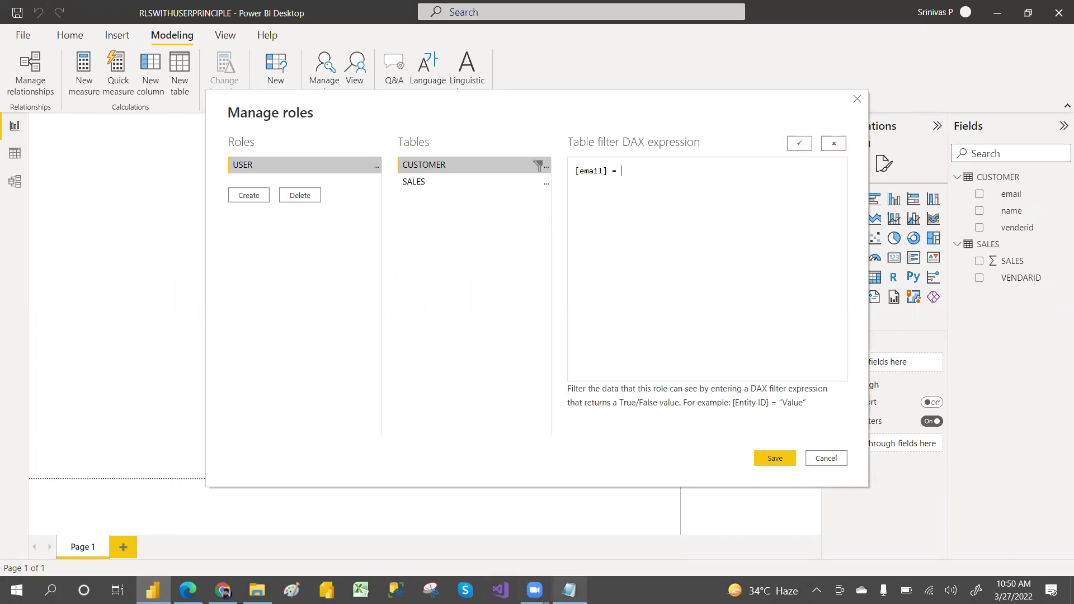
{"action": "left_click", "coordinate": [569, 590]}
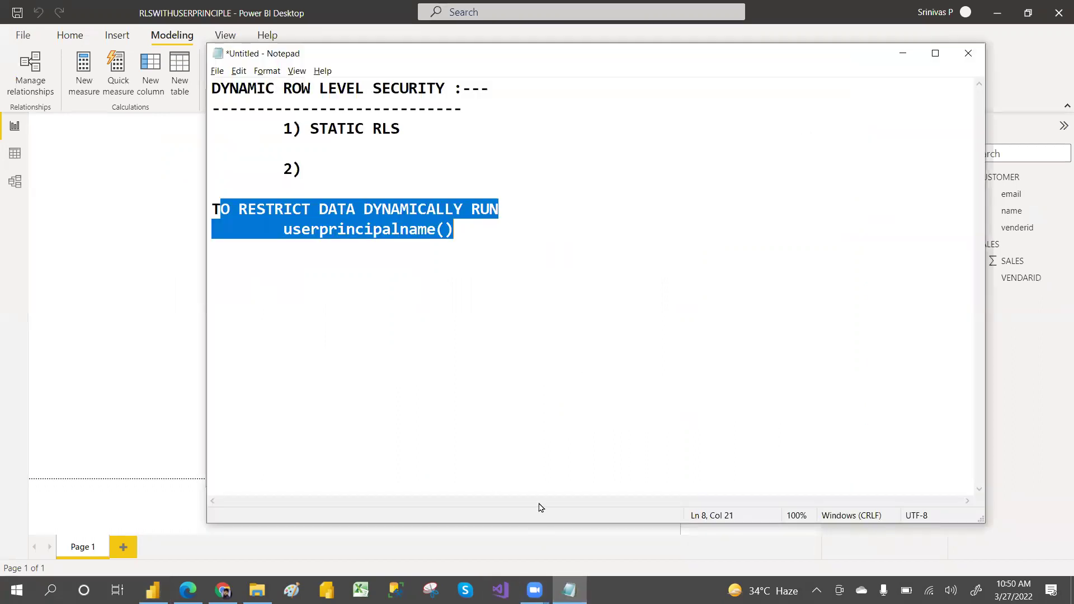
{"action": "left_click", "coordinate": [462, 235]}
{"action": "left_click_drag", "start_coordinate": [457, 233], "coordinate": [268, 235]}
{"action": "key", "text": "ctrl+c"}
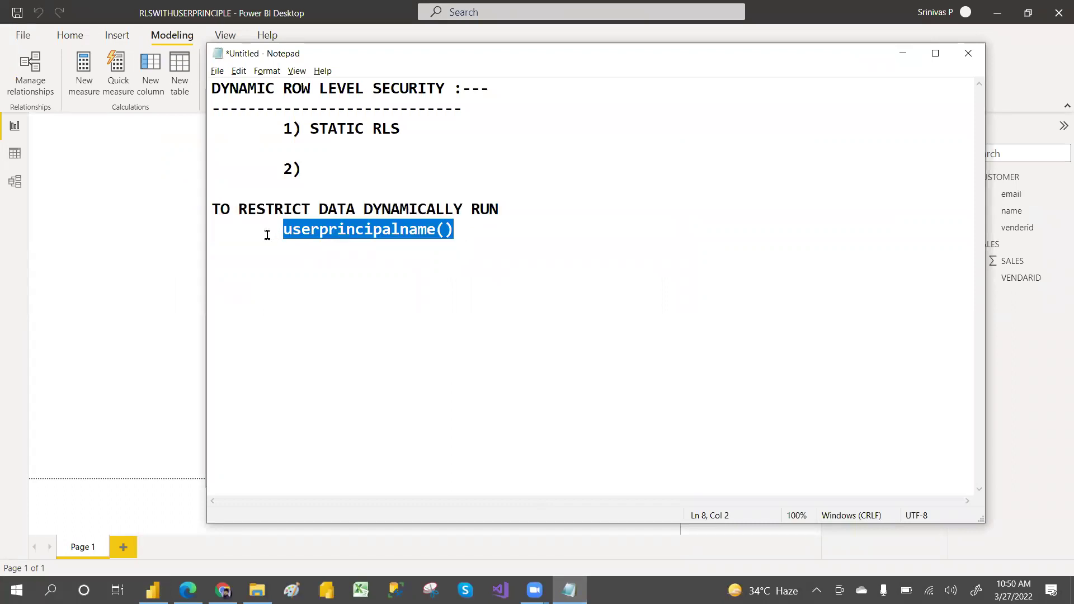
{"action": "key", "text": "alt+Tab"}
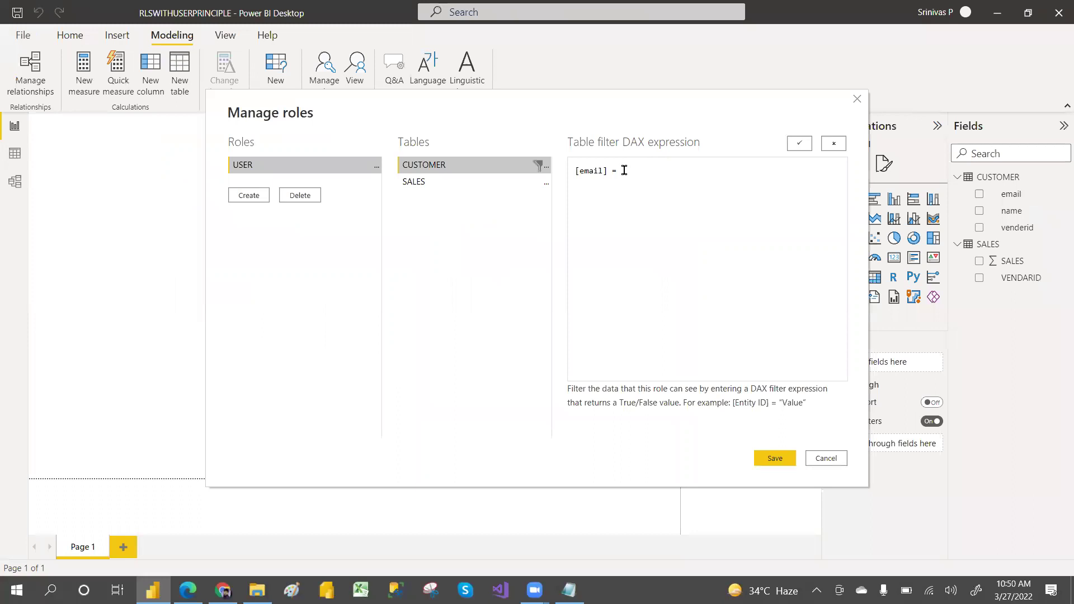
{"action": "key", "text": "ctrl+v"}
{"action": "left_click", "coordinate": [775, 462]}
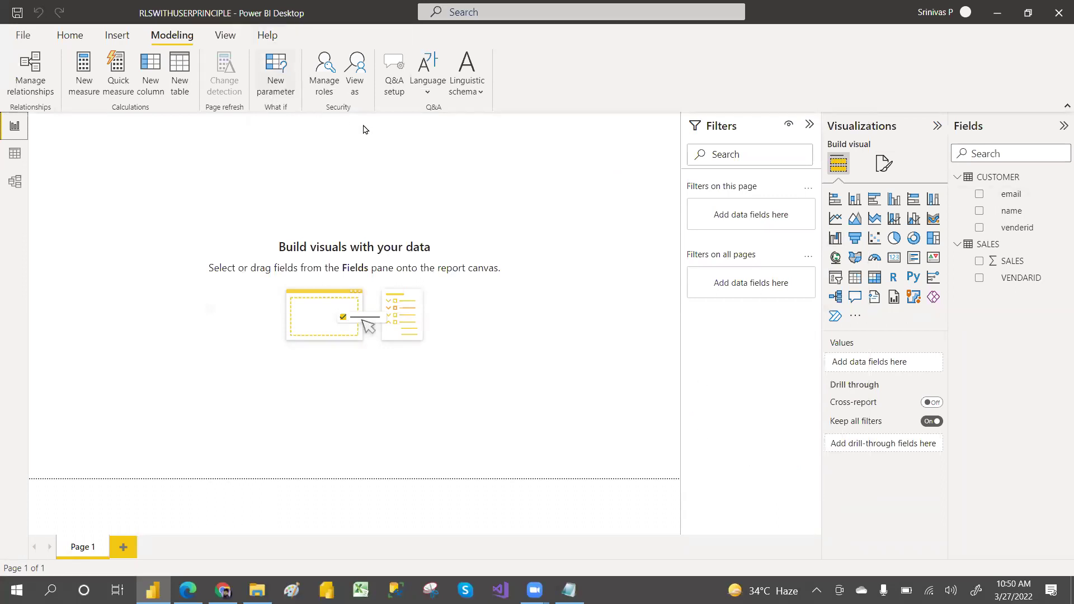
Build a name, SALES and email table, widen and reposition it, and check the signed-in account
{"action": "left_click", "coordinate": [979, 212]}
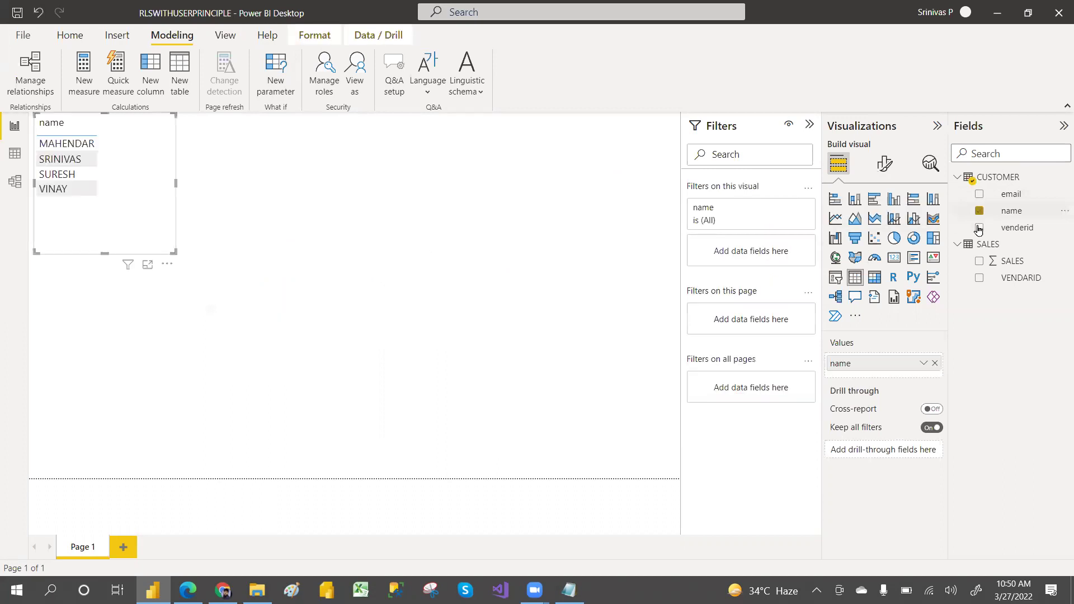
{"action": "left_click", "coordinate": [978, 261]}
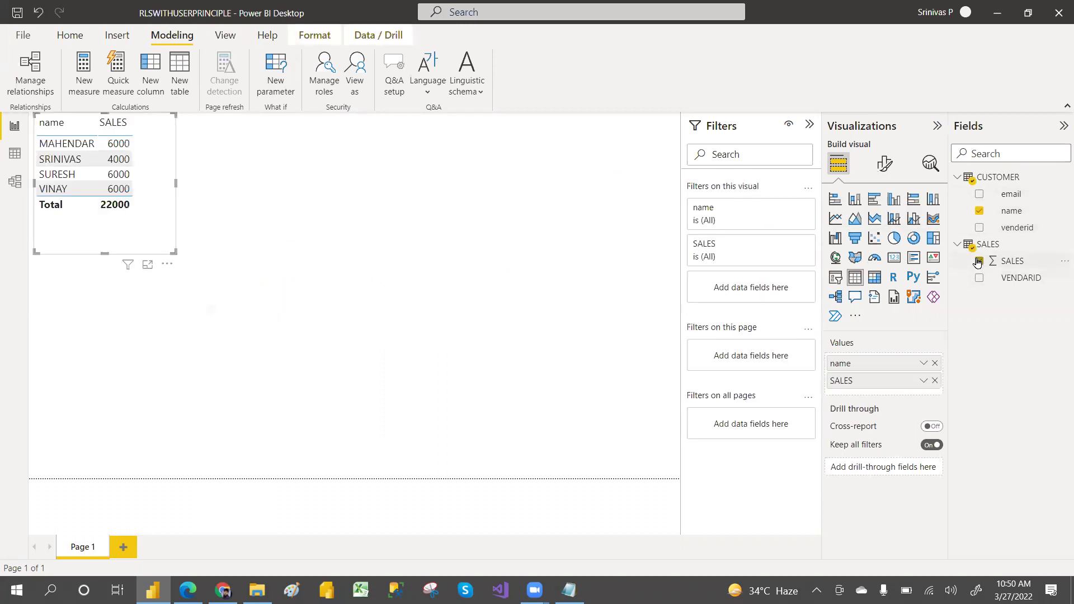
{"action": "left_click", "coordinate": [979, 195]}
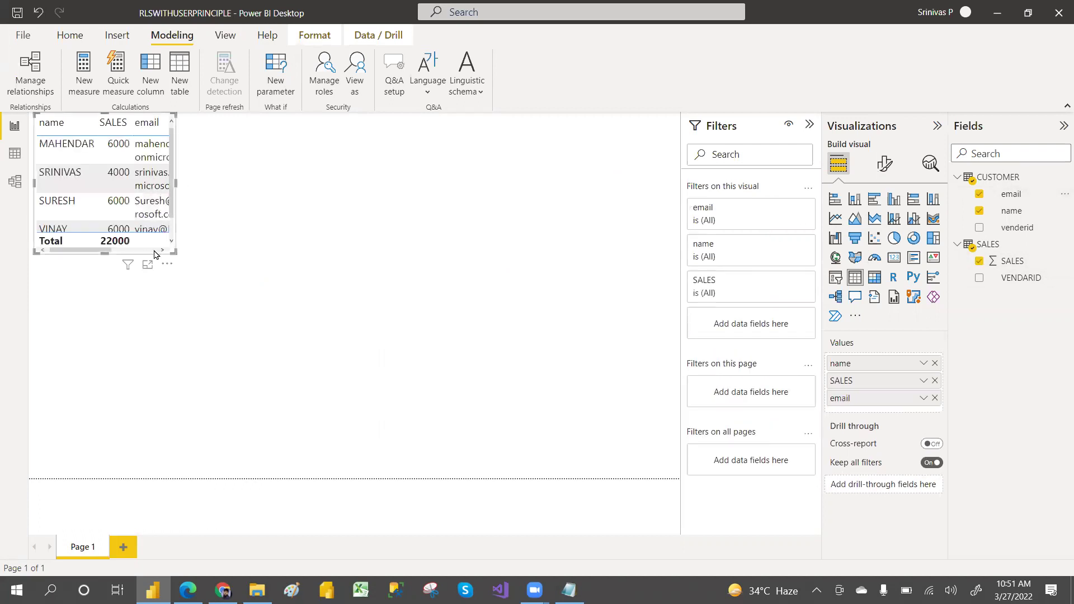
{"action": "left_click_drag", "start_coordinate": [175, 250], "coordinate": [388, 247]}
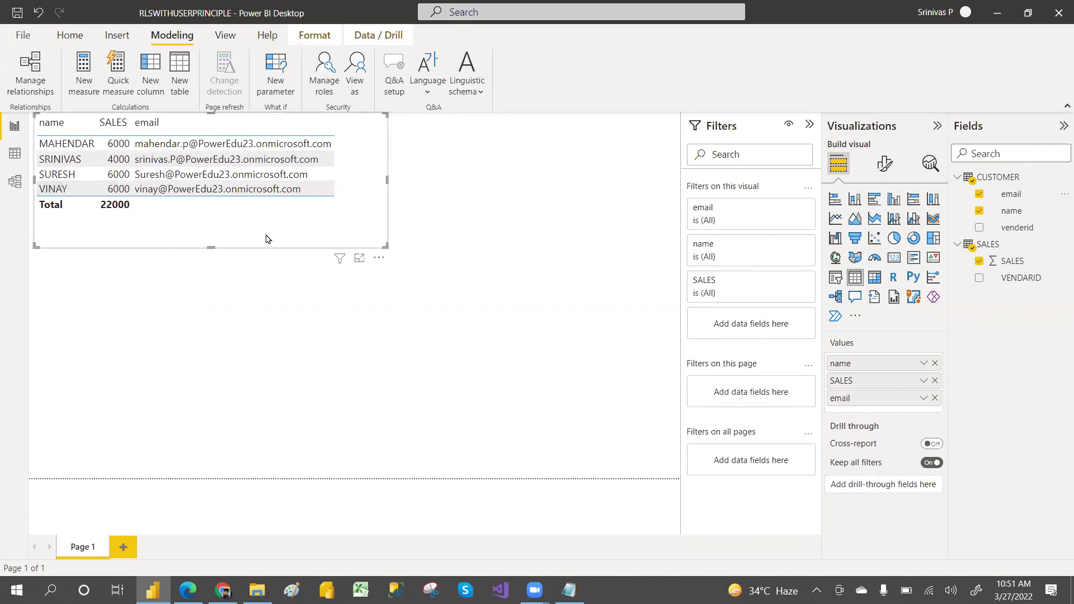
{"action": "left_click_drag", "start_coordinate": [244, 235], "coordinate": [379, 247]}
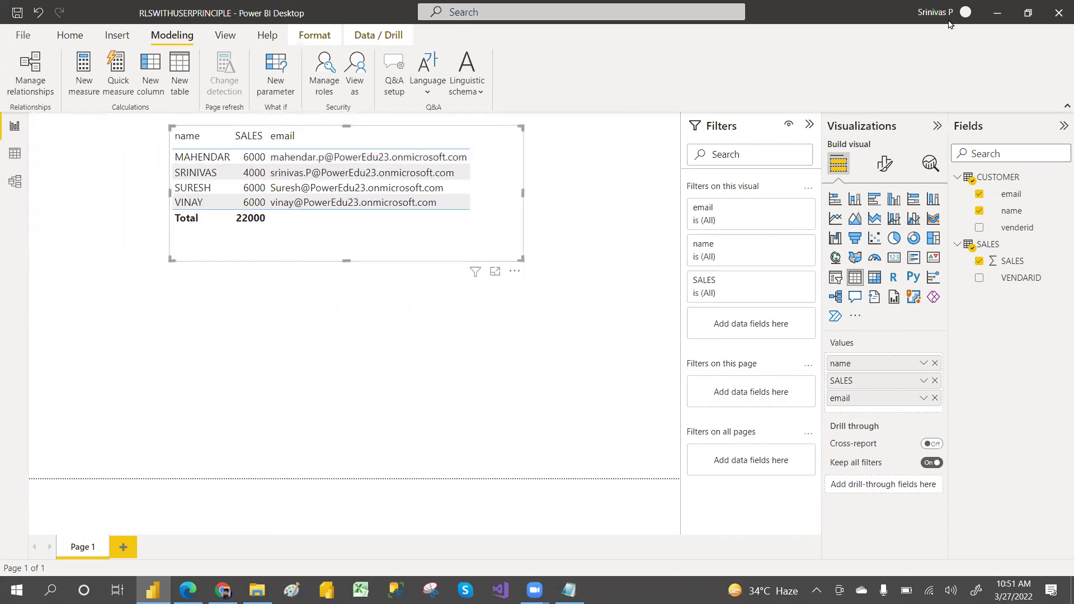
{"action": "left_click", "coordinate": [968, 9]}
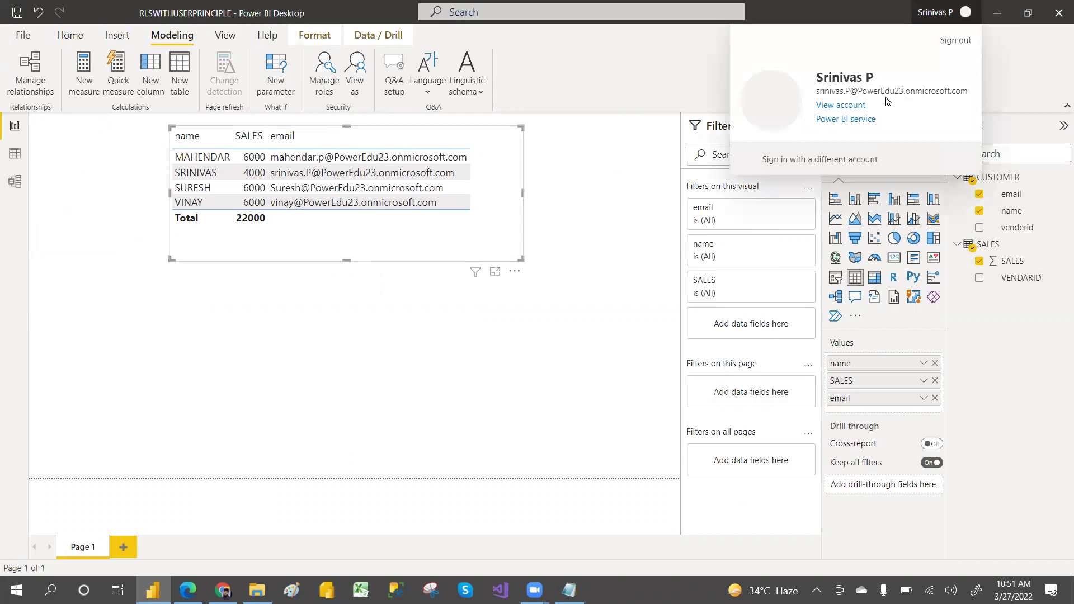
{"action": "left_click", "coordinate": [278, 319]}
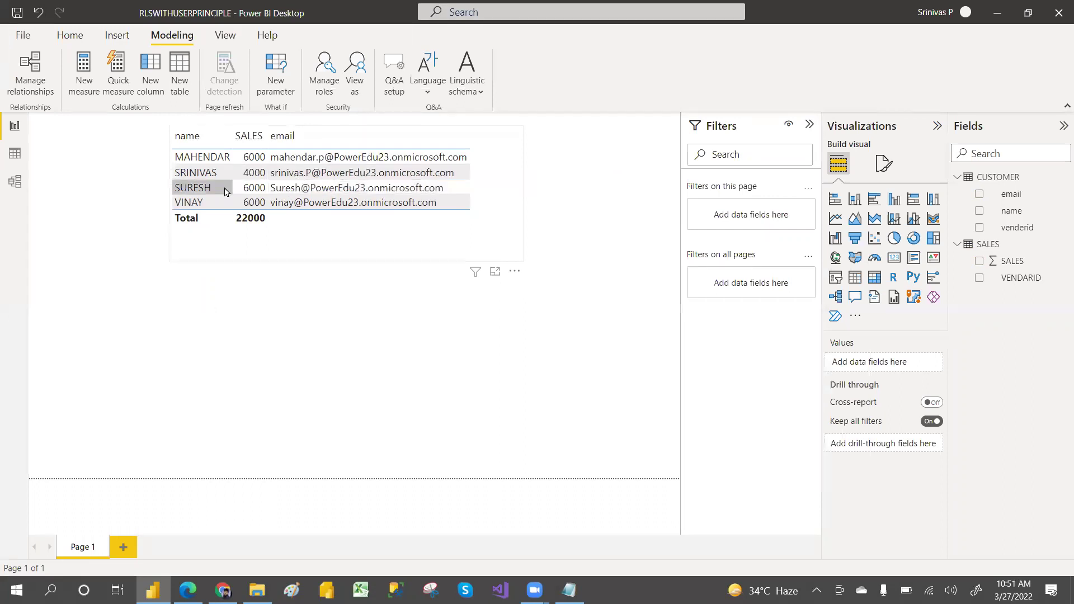
Save the RLSWITHUSERPRINCIPLE report
{"action": "left_click", "coordinate": [17, 12]}
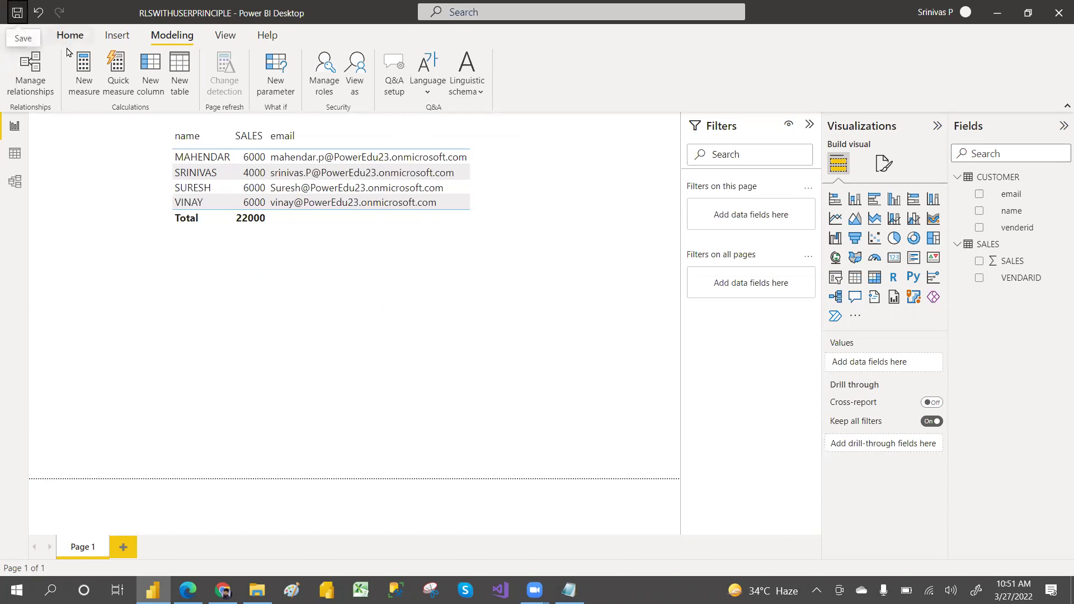
{"action": "left_click", "coordinate": [22, 36]}
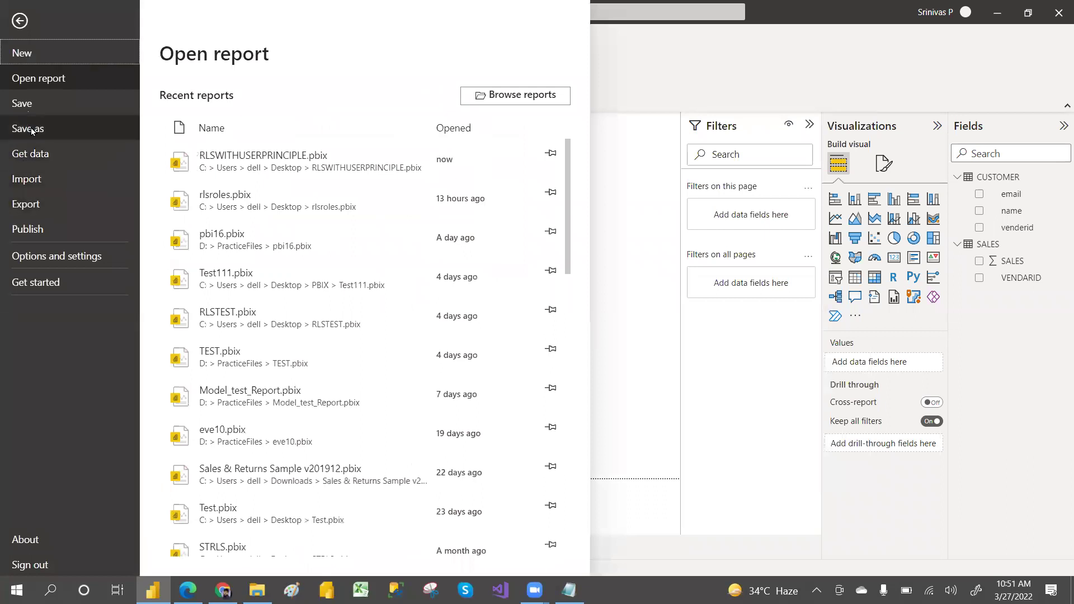
{"action": "left_click", "coordinate": [629, 164]}
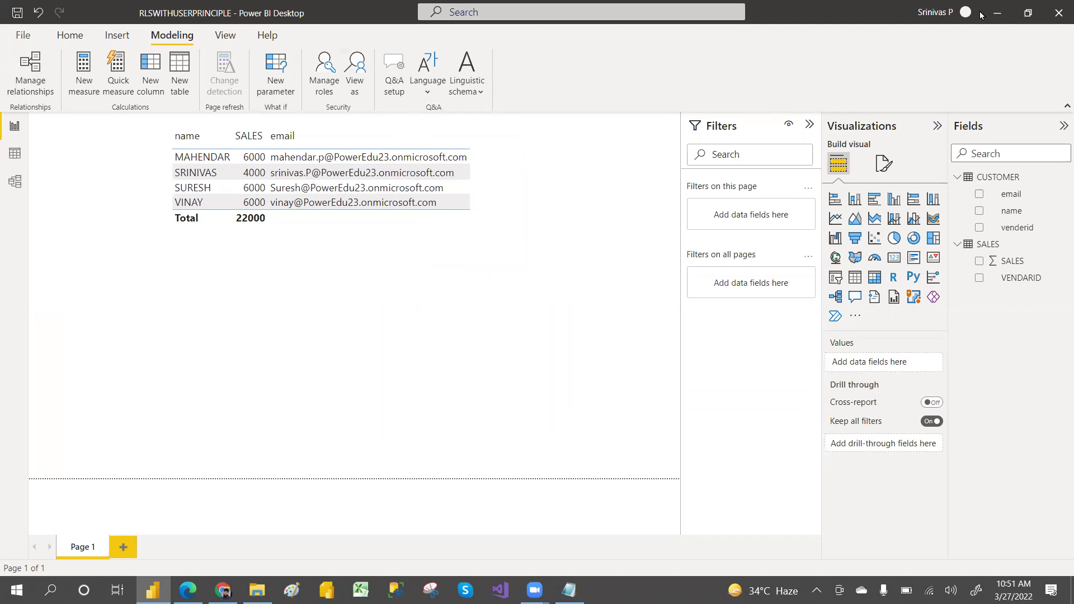
Publish the report to the Dev workspace and open it in Power BI service
{"action": "left_click", "coordinate": [62, 37]}
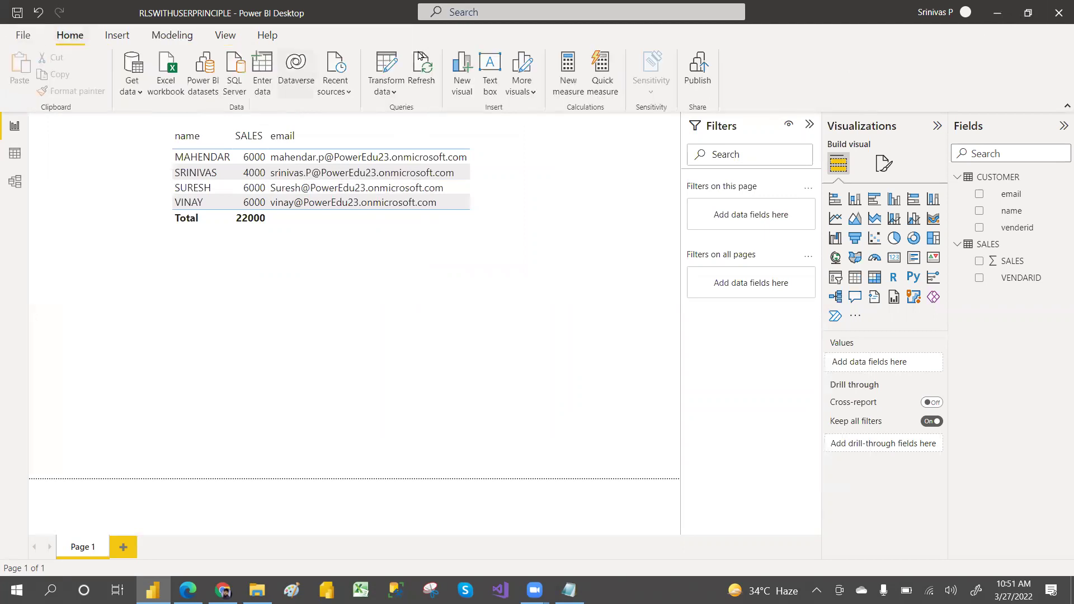
{"action": "left_click", "coordinate": [703, 81]}
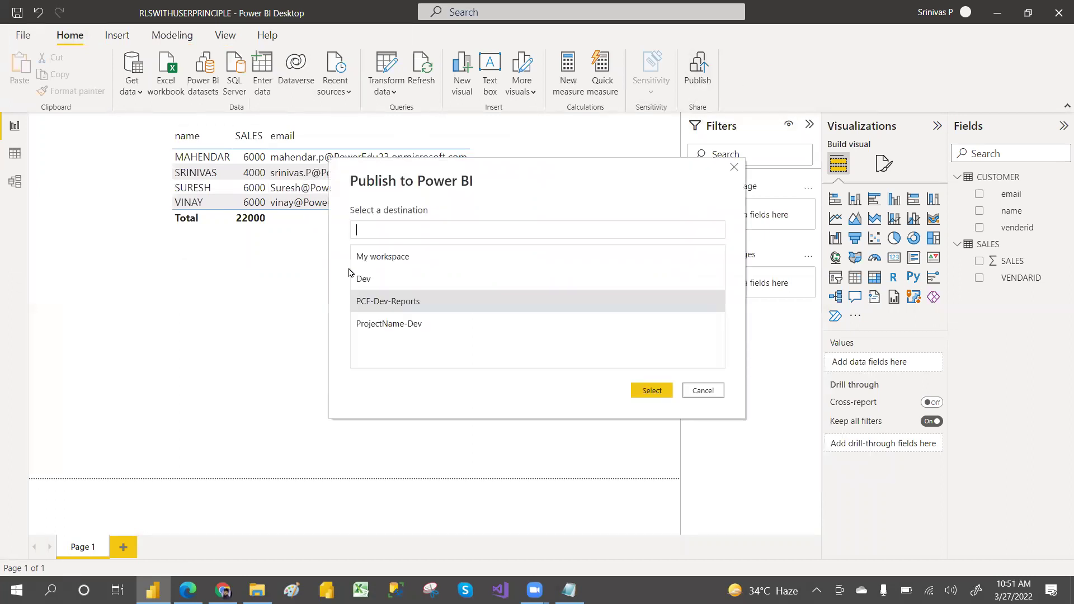
{"action": "left_click", "coordinate": [370, 279]}
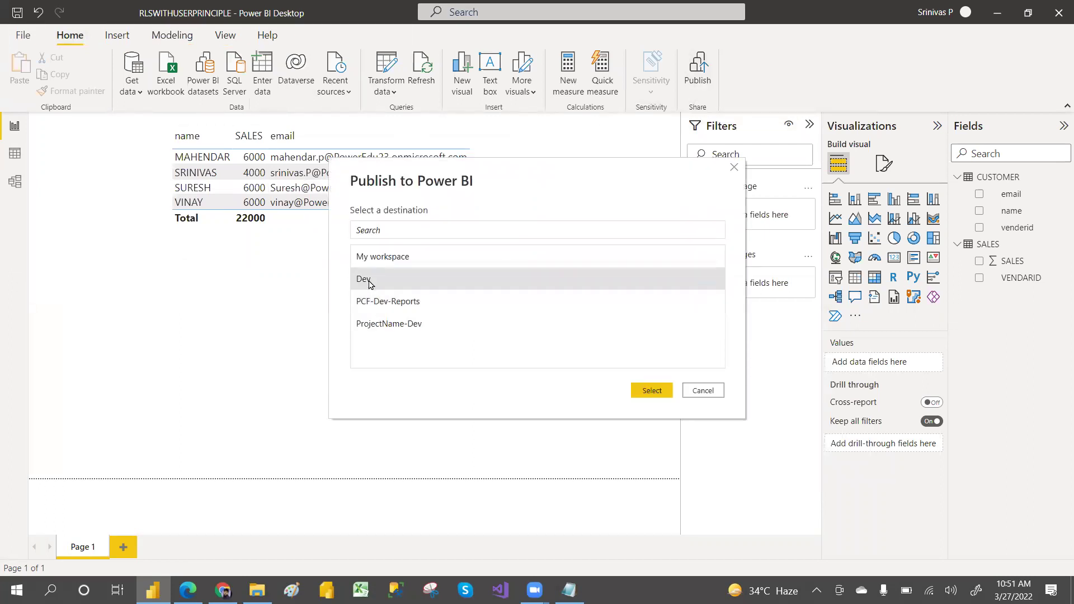
{"action": "left_click", "coordinate": [651, 390]}
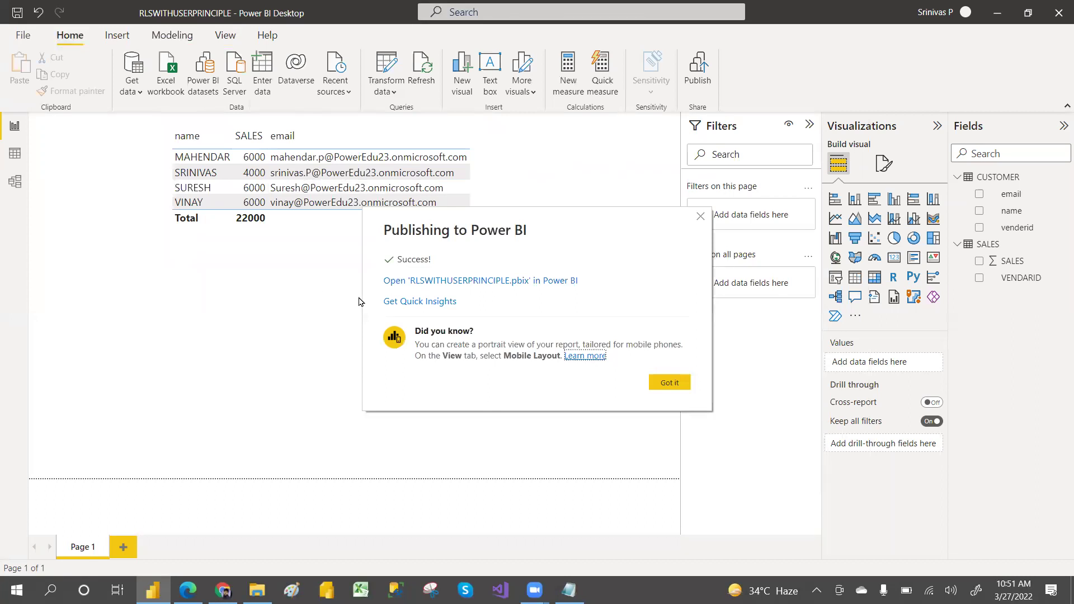
{"action": "left_click", "coordinate": [443, 283]}
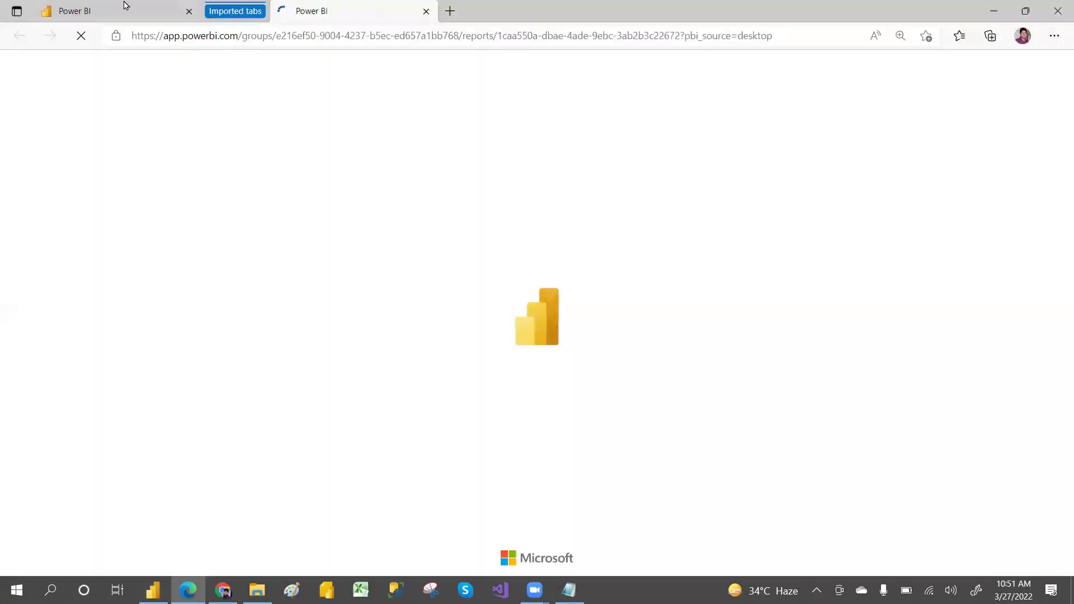
Close the old RLS tab and open the Dev workspace sorted by Refreshed, newest first
{"action": "left_click", "coordinate": [177, 10]}
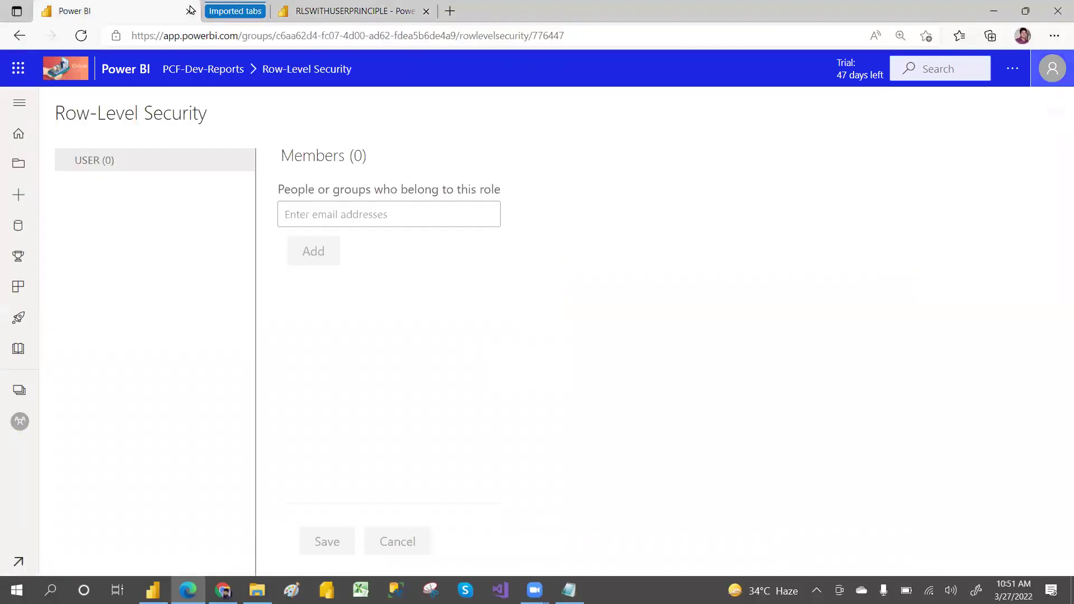
{"action": "left_click", "coordinate": [188, 11]}
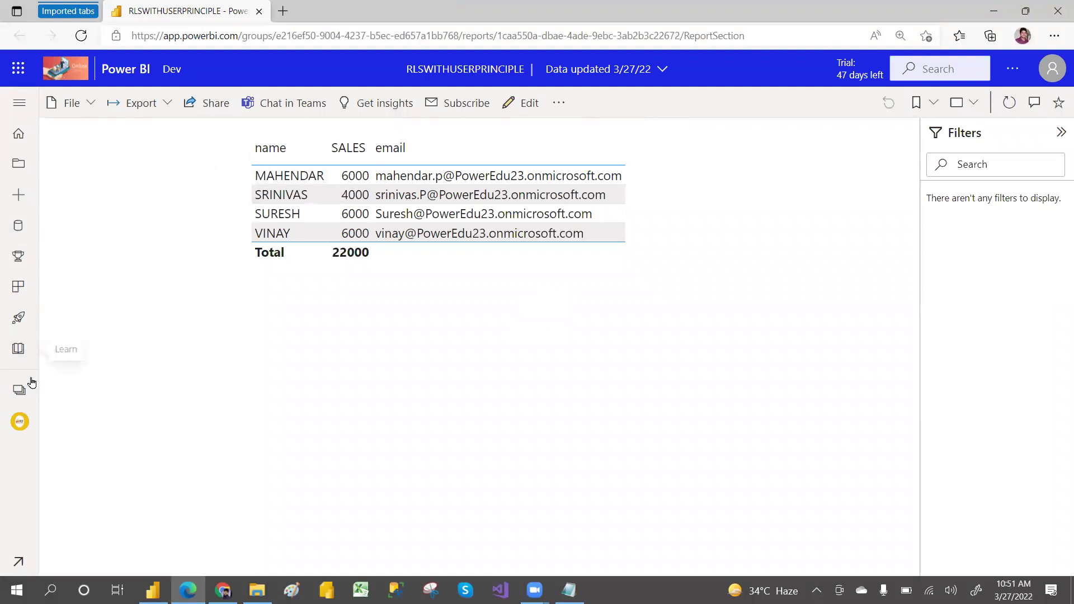
{"action": "left_click", "coordinate": [19, 390]}
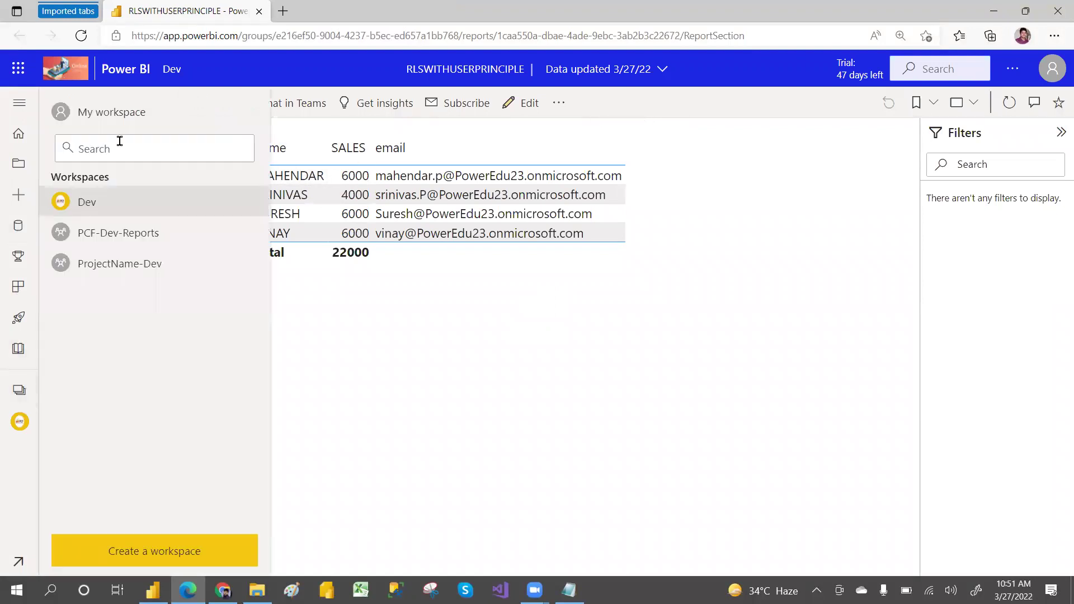
{"action": "left_click", "coordinate": [100, 208]}
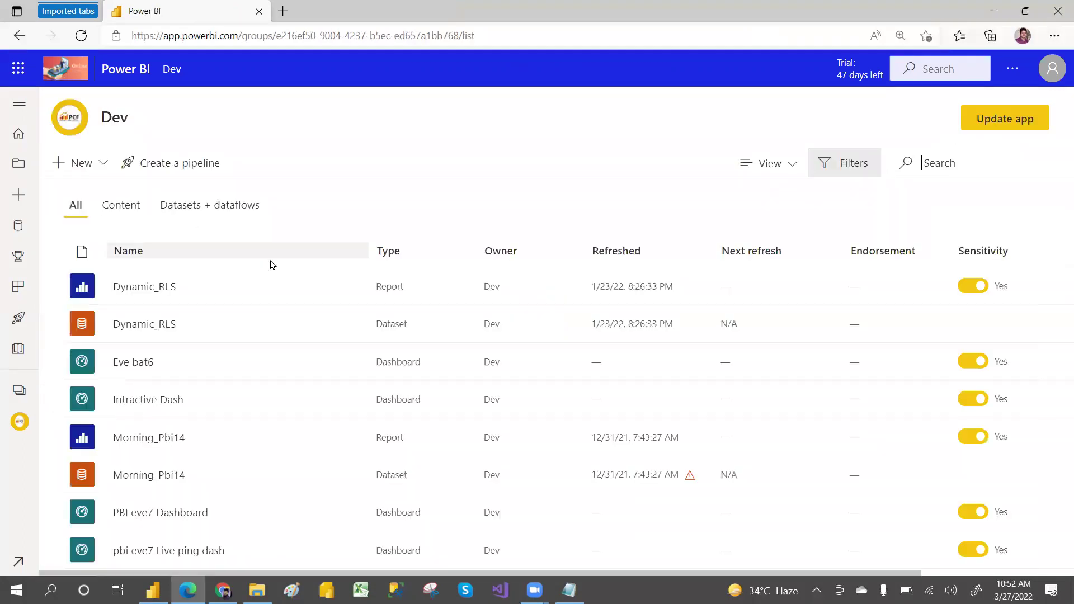
{"action": "left_click", "coordinate": [609, 252]}
{"action": "left_click", "coordinate": [610, 253]}
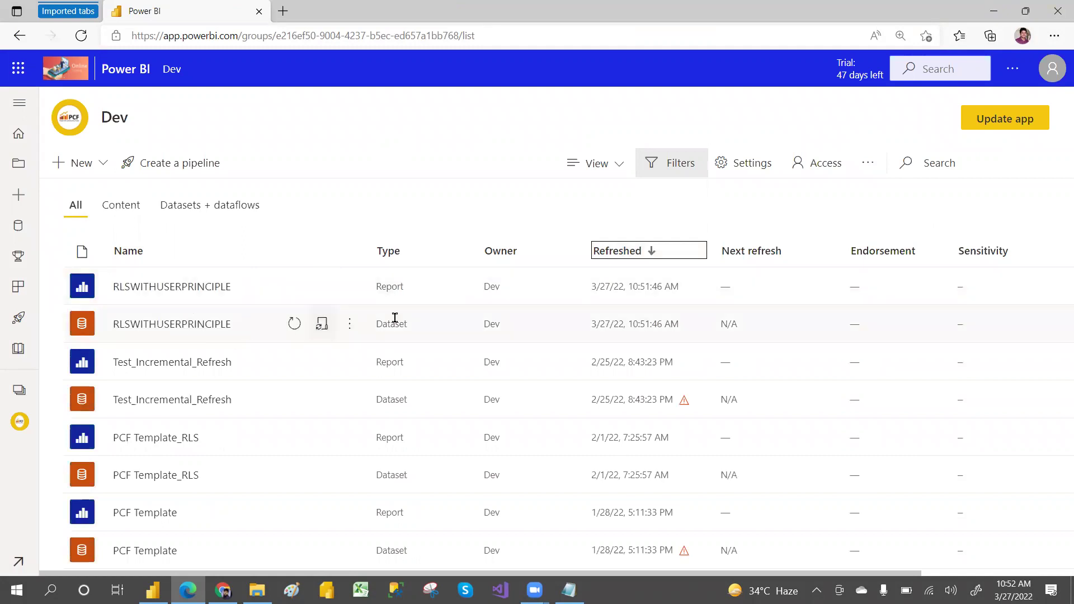
Open Security for the RLSWITHUSERPRINCIPLE dataset and test the report as the USER role
{"action": "left_click", "coordinate": [350, 324]}
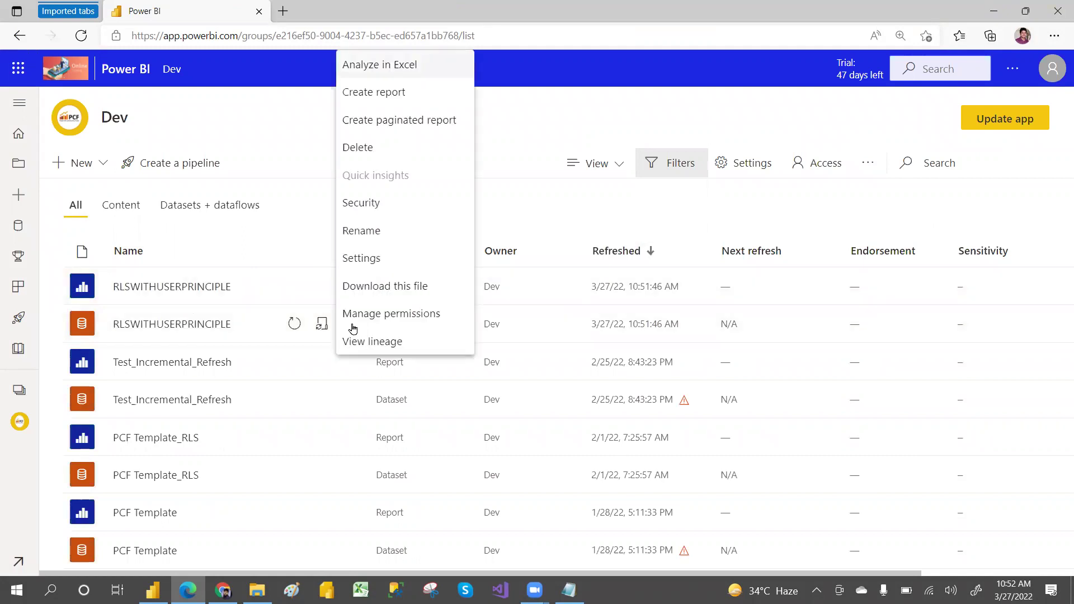
{"action": "left_click", "coordinate": [379, 207]}
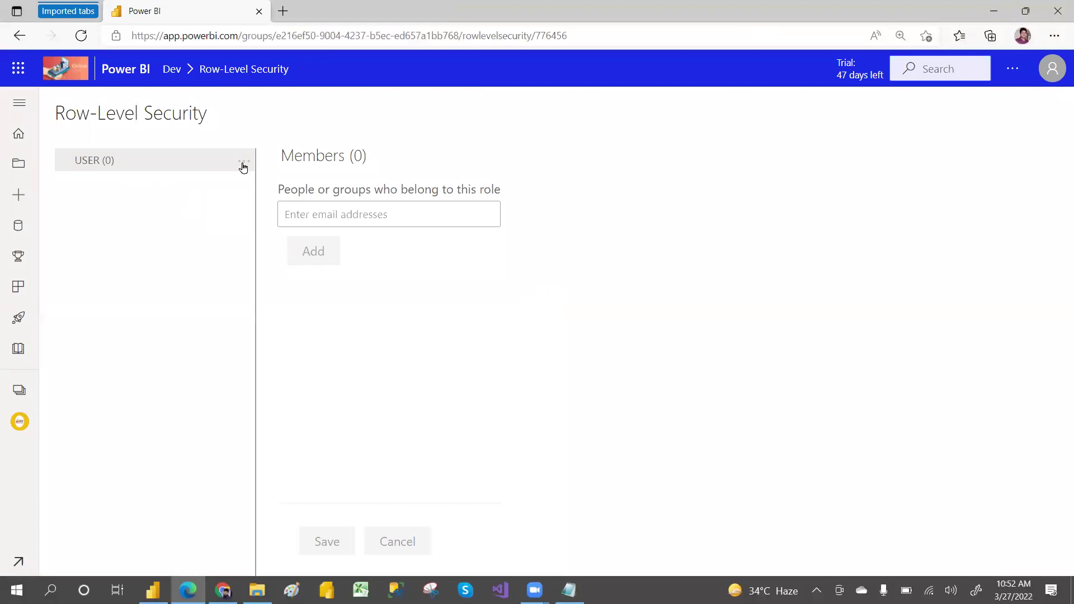
{"action": "left_click", "coordinate": [244, 163]}
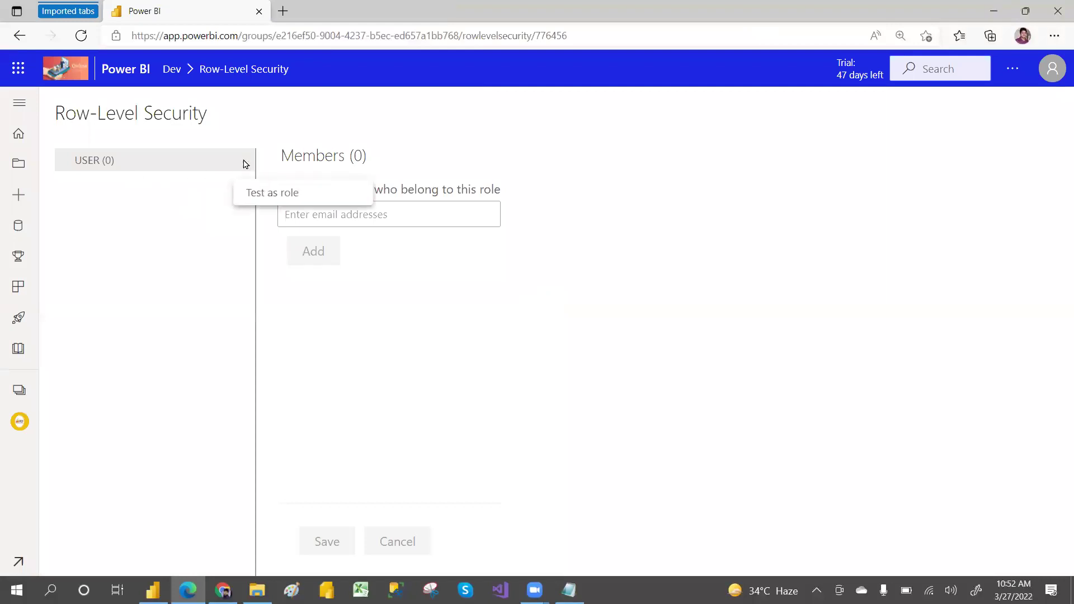
{"action": "left_click", "coordinate": [259, 193]}
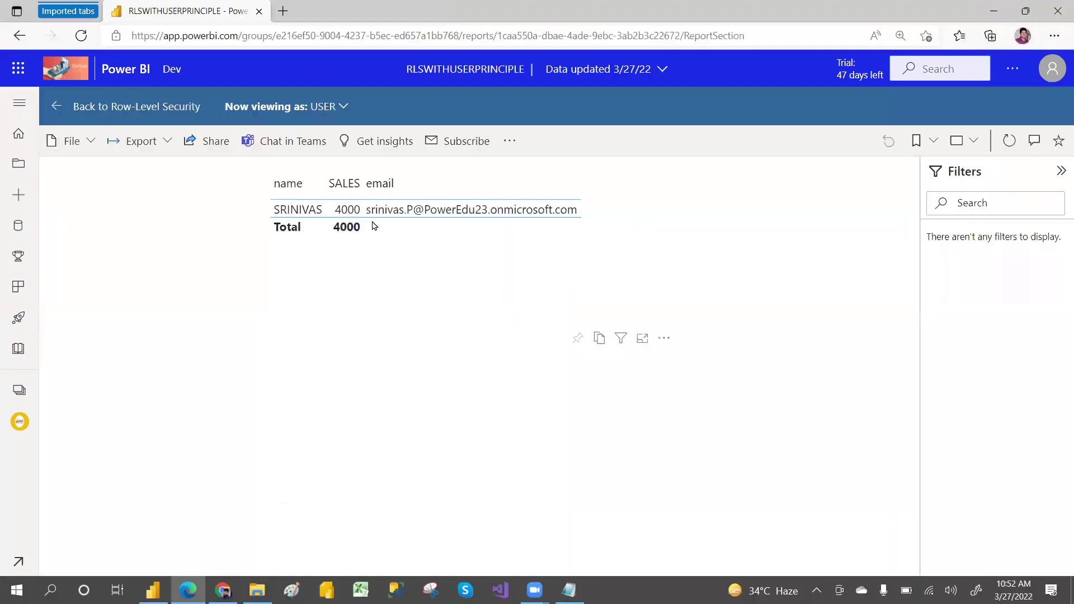